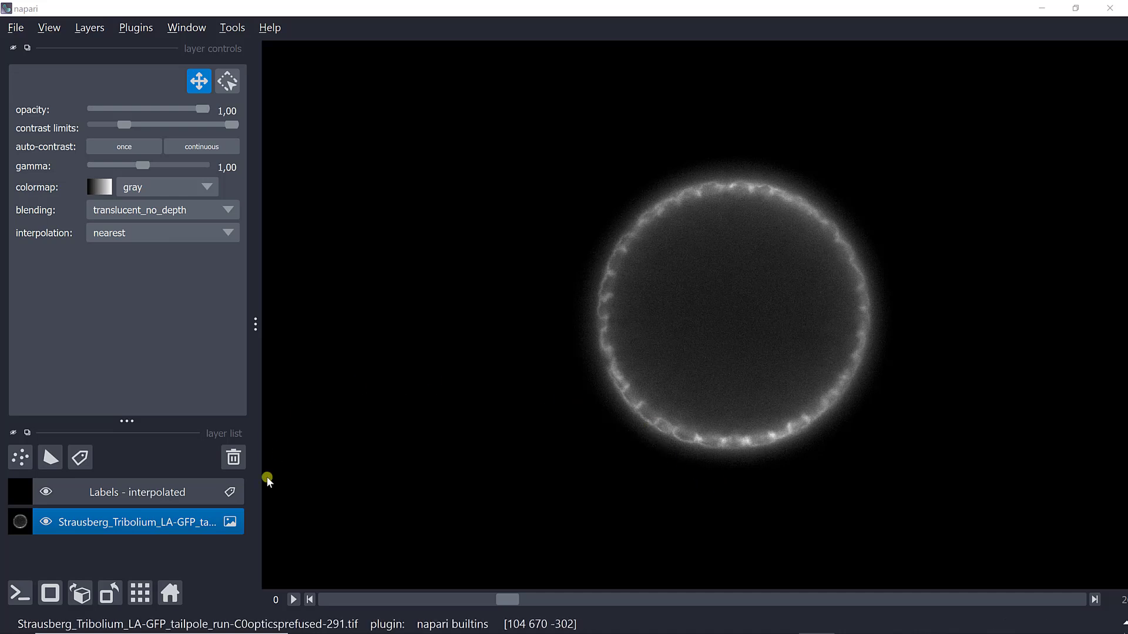
Open the napari-animation wizard and narrow its panel to give the image canvas more room.
{"action": "left_click", "coordinate": [138, 520]}
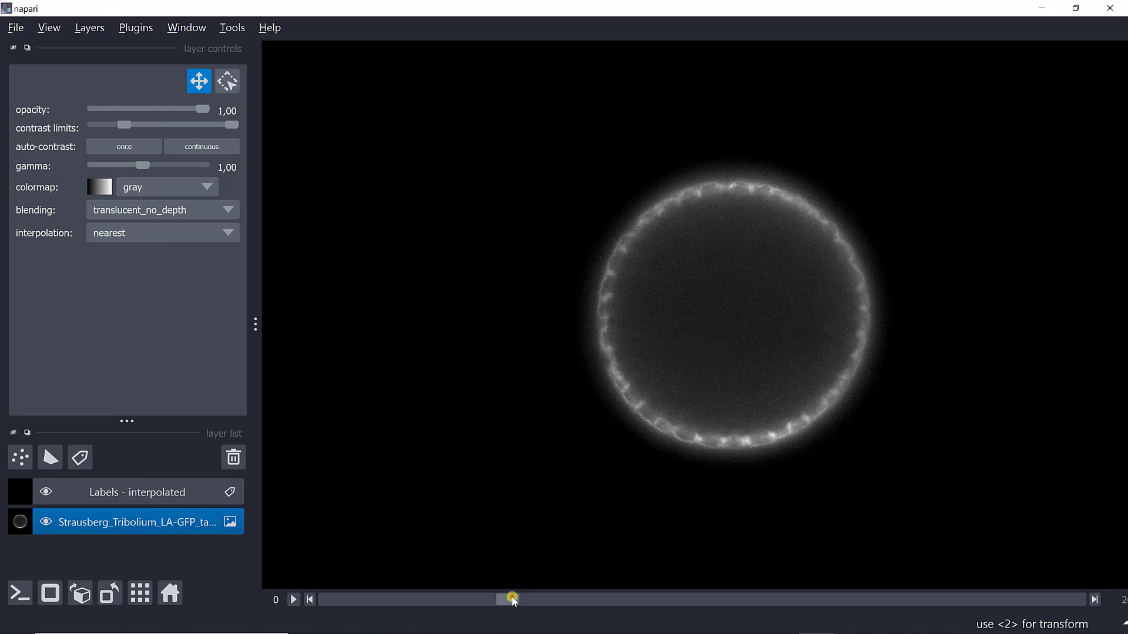
{"action": "left_click_drag", "start_coordinate": [511, 599], "coordinate": [792, 583]}
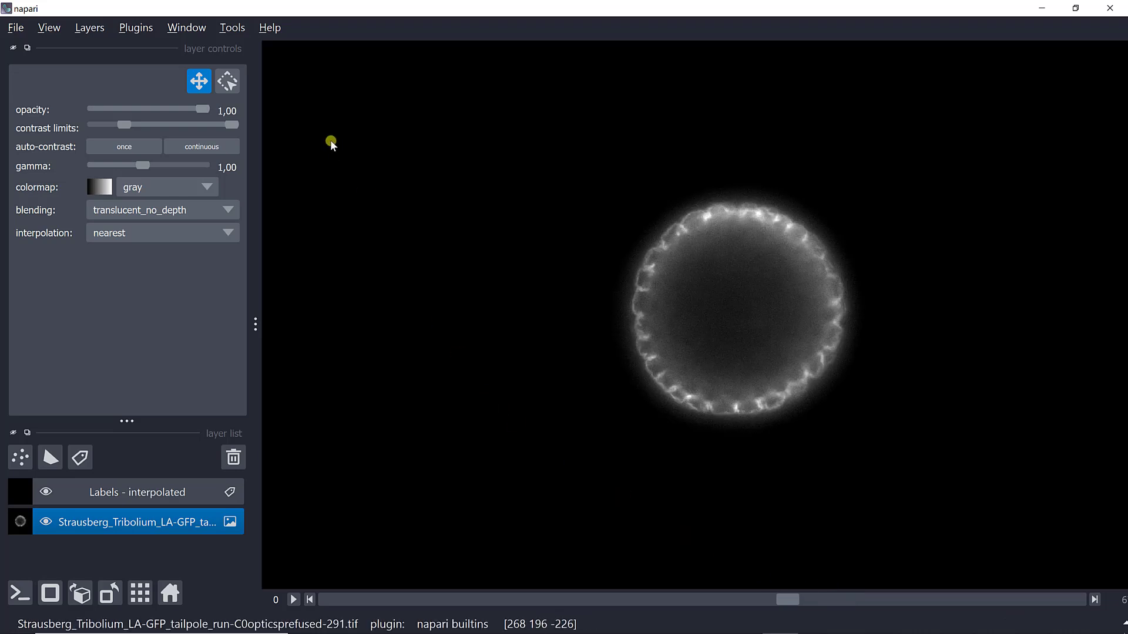
{"action": "left_click", "coordinate": [154, 35]}
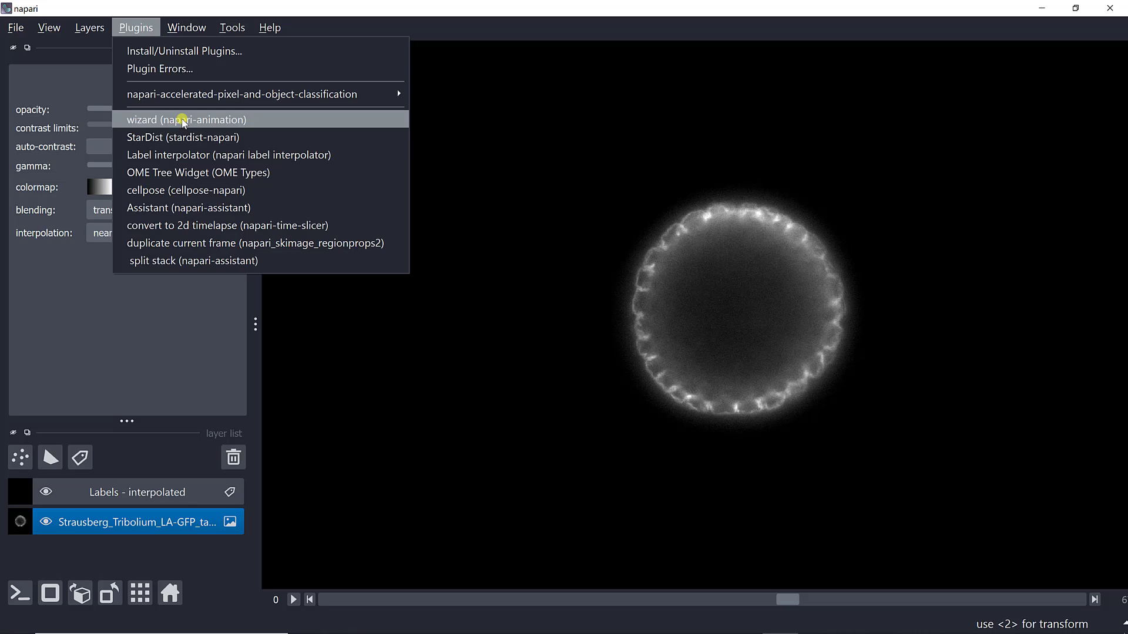
{"action": "left_click", "coordinate": [183, 121]}
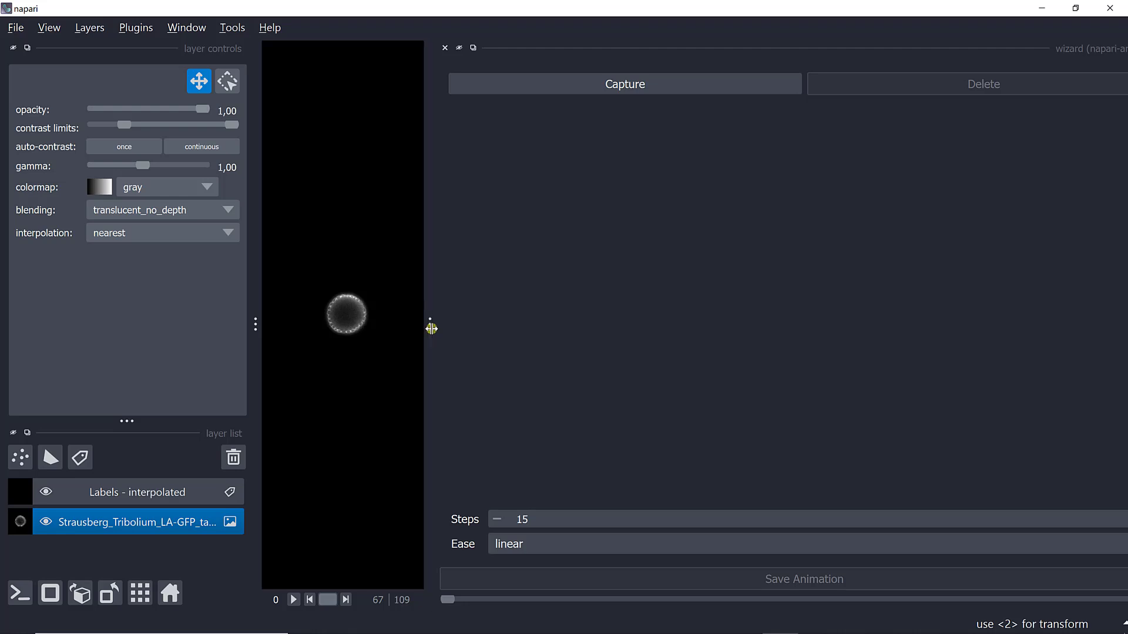
{"action": "left_click_drag", "start_coordinate": [430, 328], "coordinate": [954, 325]}
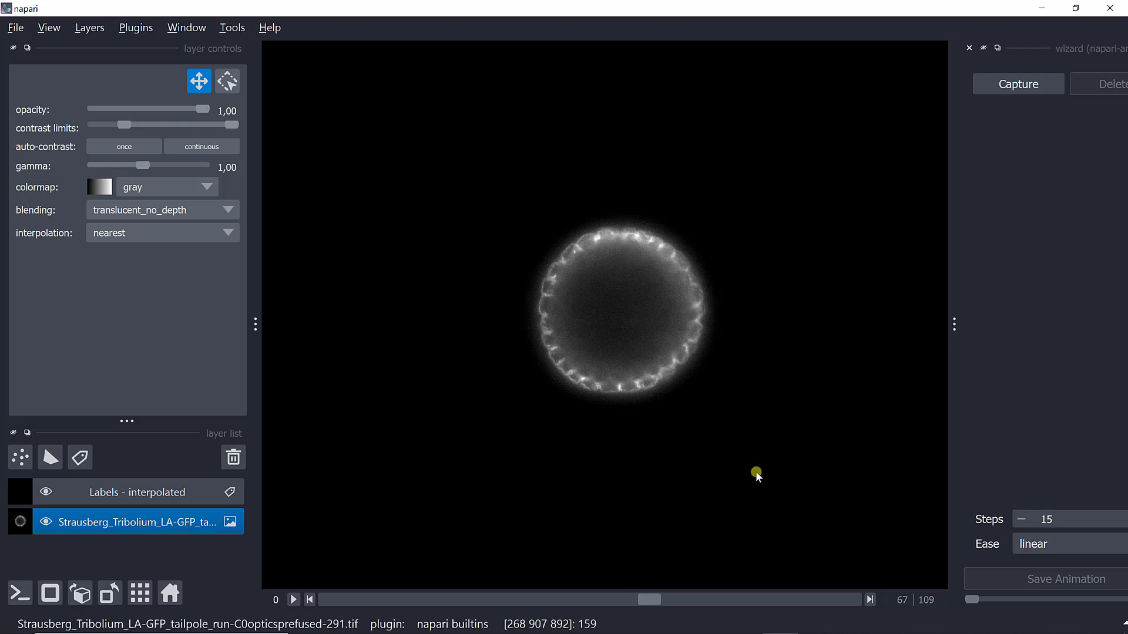
Hide the Labels - interpolated layer and capture the first key frame at slice 0.
{"action": "left_click", "coordinate": [45, 492]}
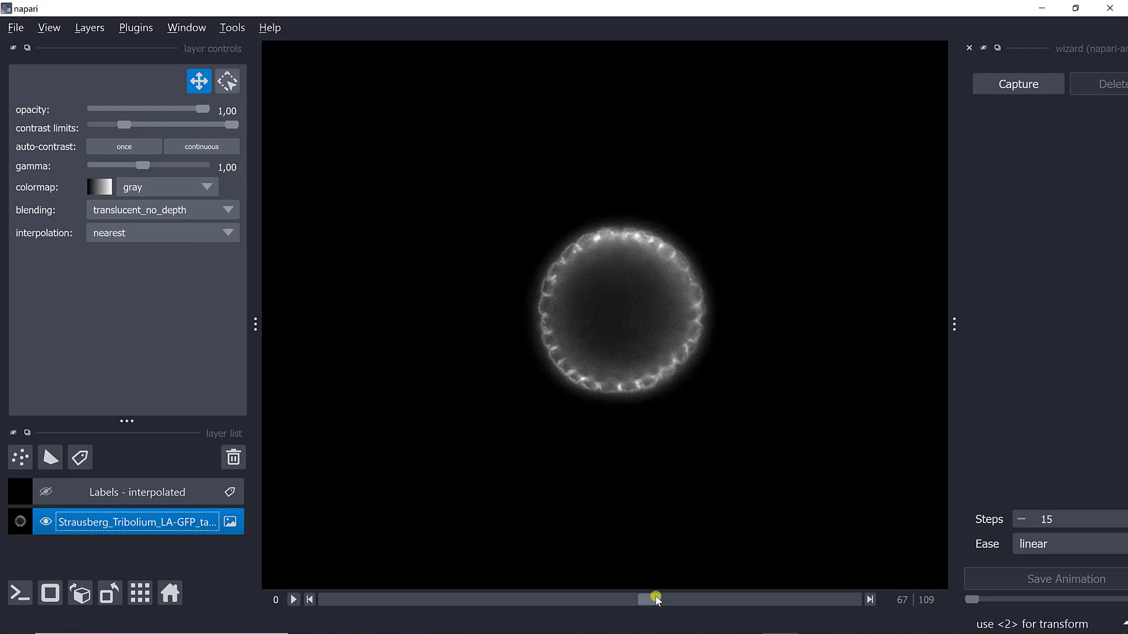
{"action": "left_click_drag", "start_coordinate": [656, 598], "coordinate": [296, 587]}
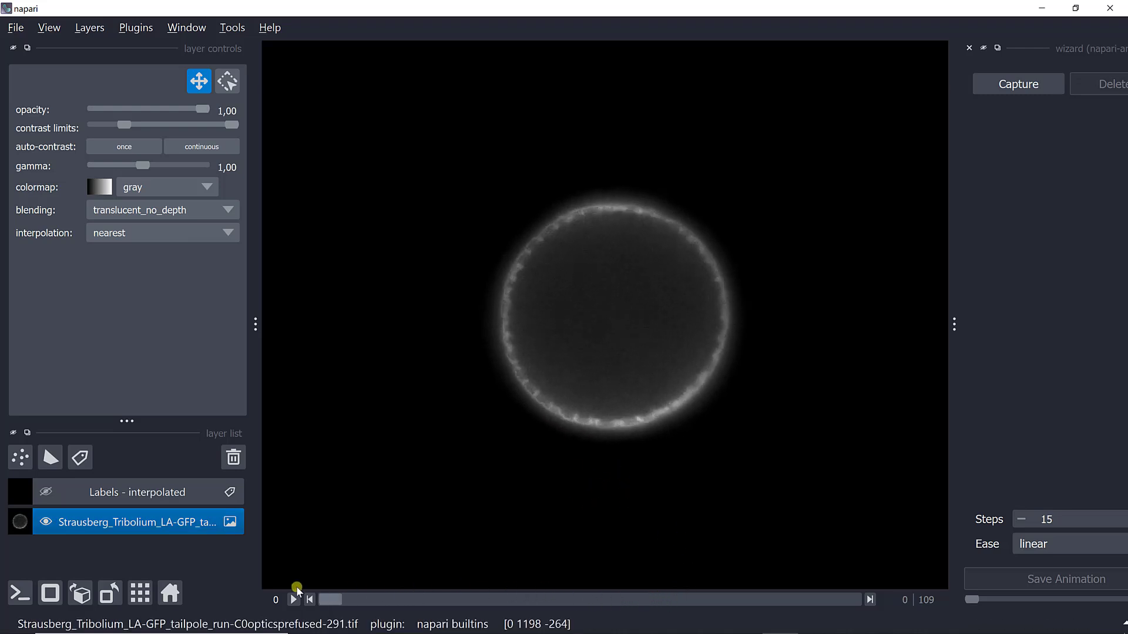
{"action": "left_click", "coordinate": [1021, 87]}
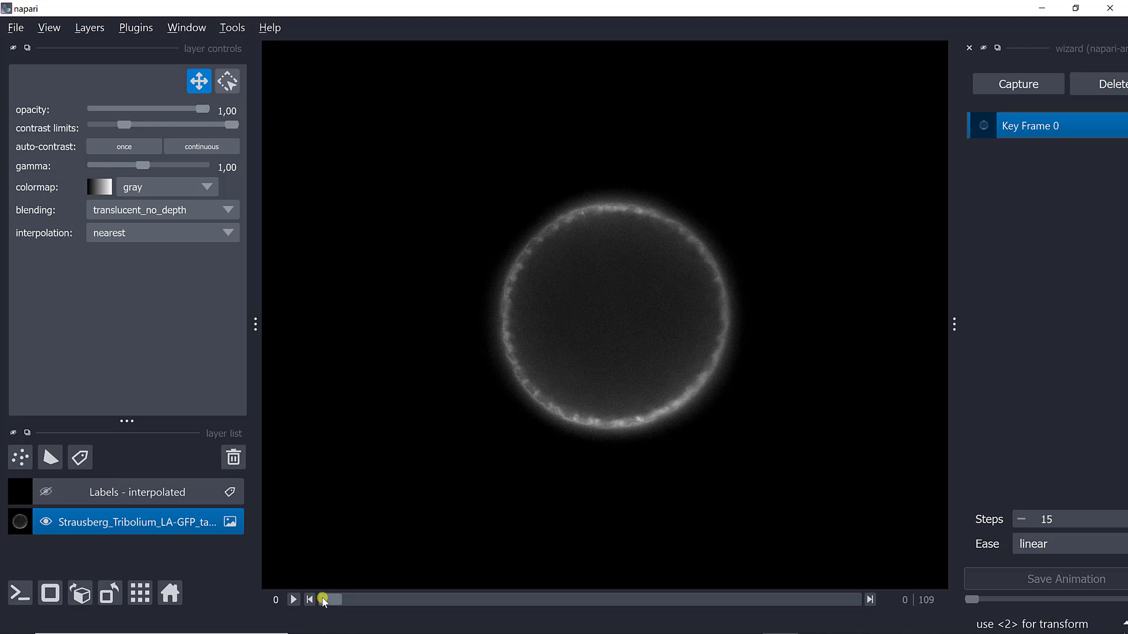
Move through the stack to slice 105 and capture the second key frame there.
{"action": "left_click", "coordinate": [375, 601]}
{"action": "left_click_drag", "start_coordinate": [375, 601], "coordinate": [822, 575]}
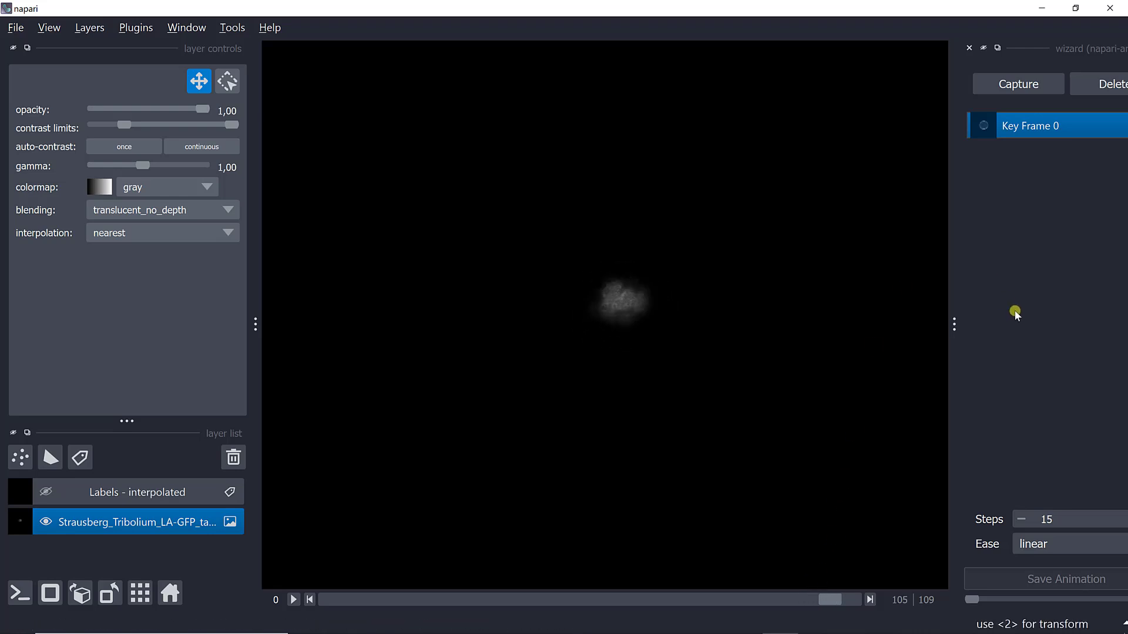
{"action": "left_click", "coordinate": [1023, 86]}
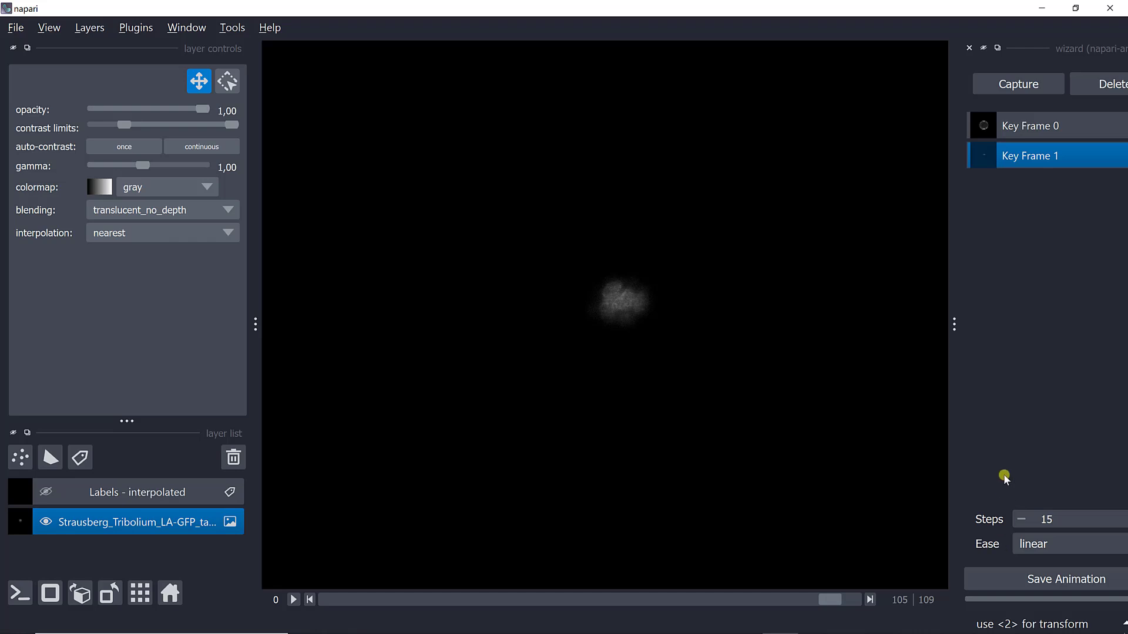
Set the second key frame's transition to 30 steps with linear easing.
{"action": "left_click", "coordinate": [1051, 541]}
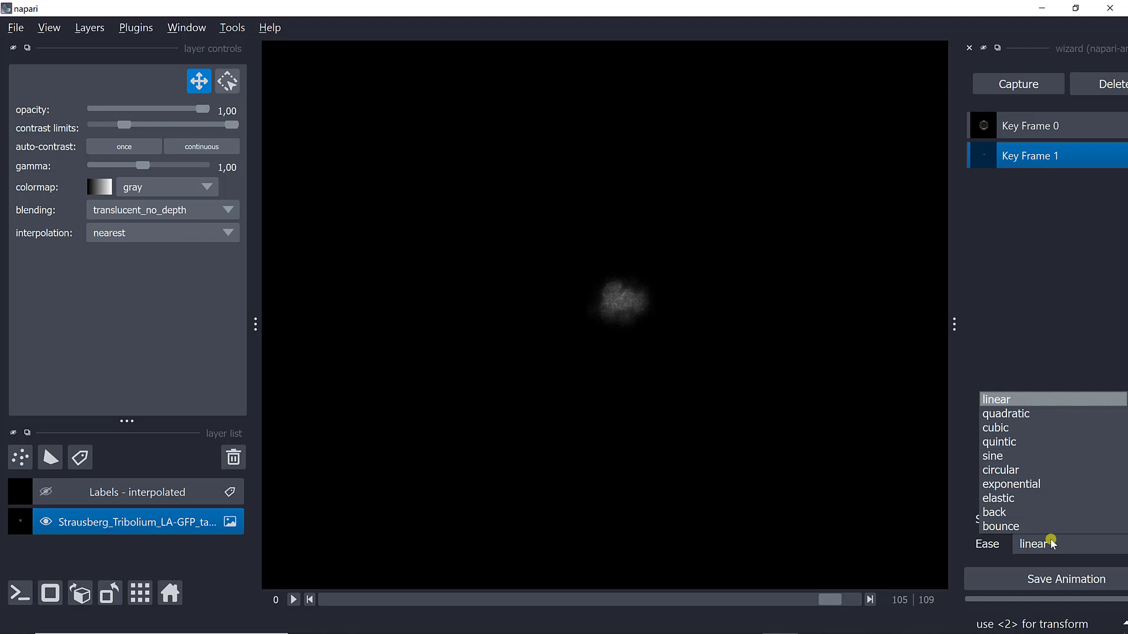
{"action": "left_click", "coordinate": [1051, 541]}
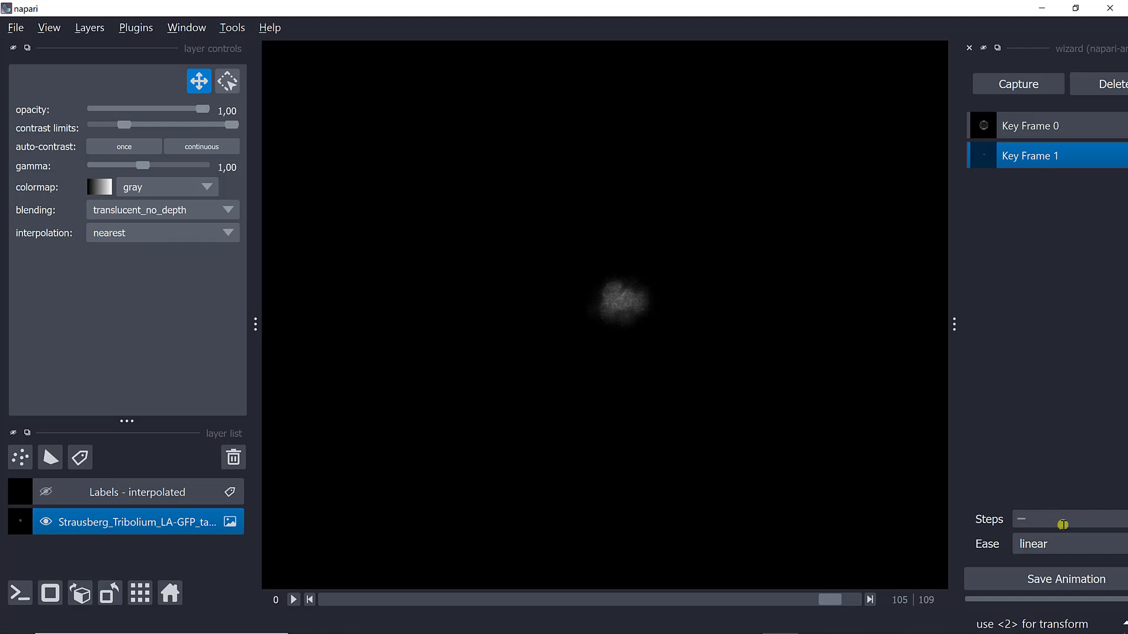
{"action": "type", "text": "30"}
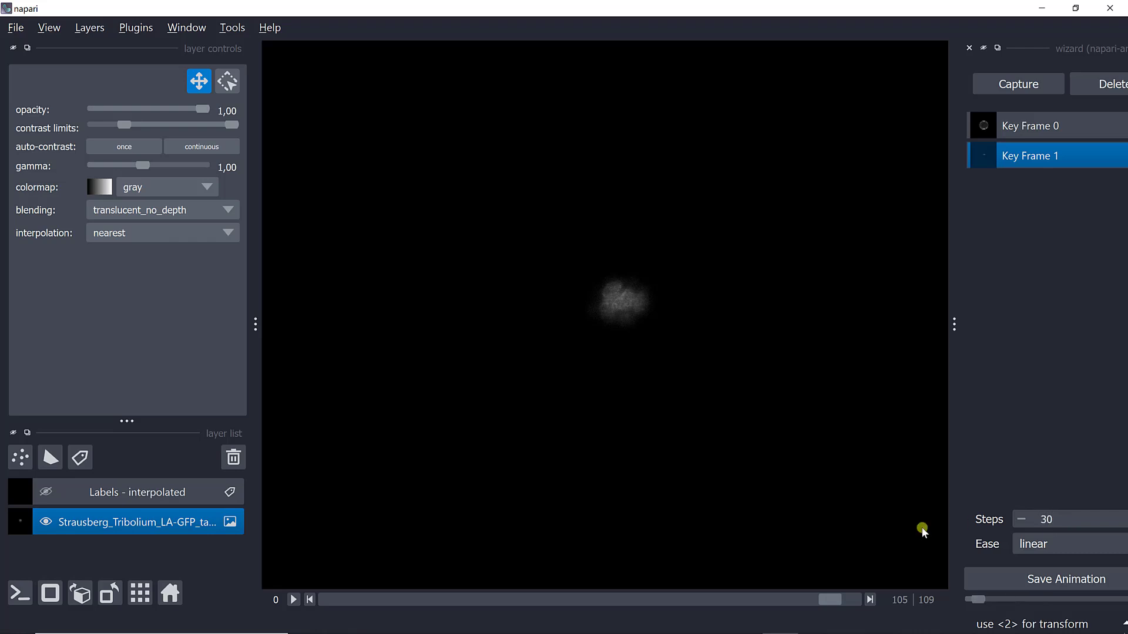
Return the stack to slice 0 and capture the third key frame.
{"action": "left_click_drag", "start_coordinate": [829, 601], "coordinate": [304, 527]}
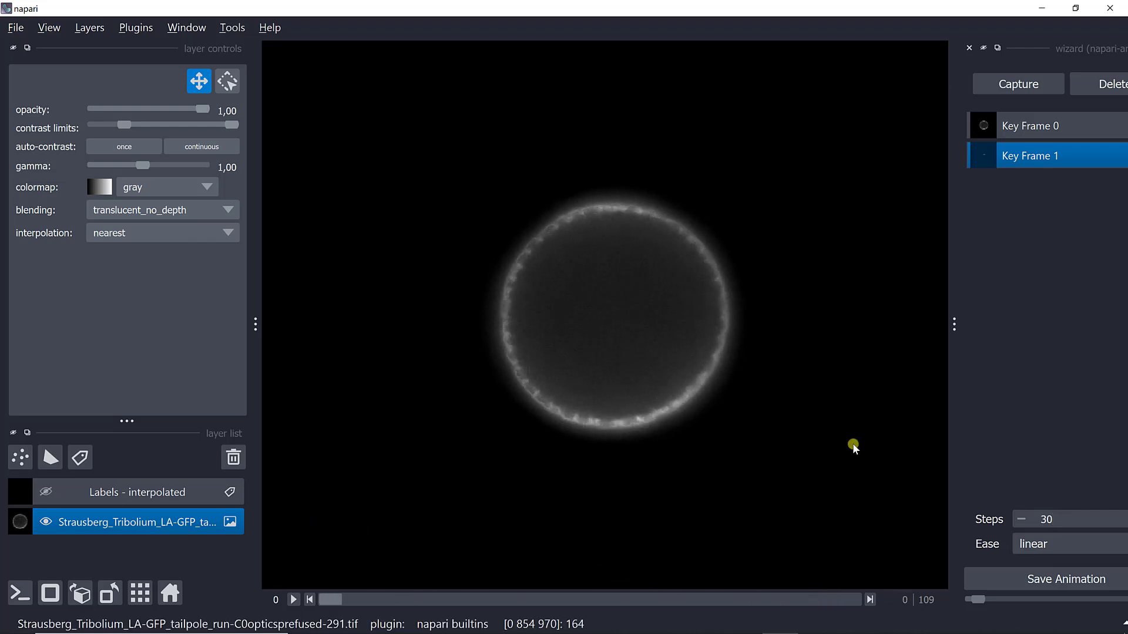
{"action": "left_click", "coordinate": [1032, 580]}
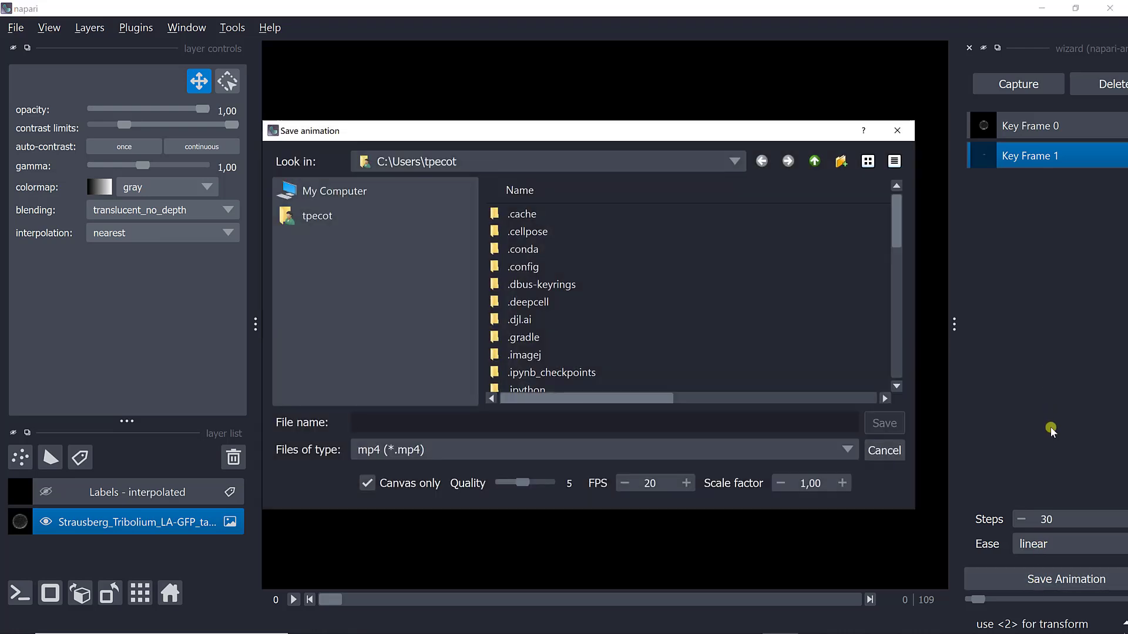
{"action": "left_click", "coordinate": [897, 131]}
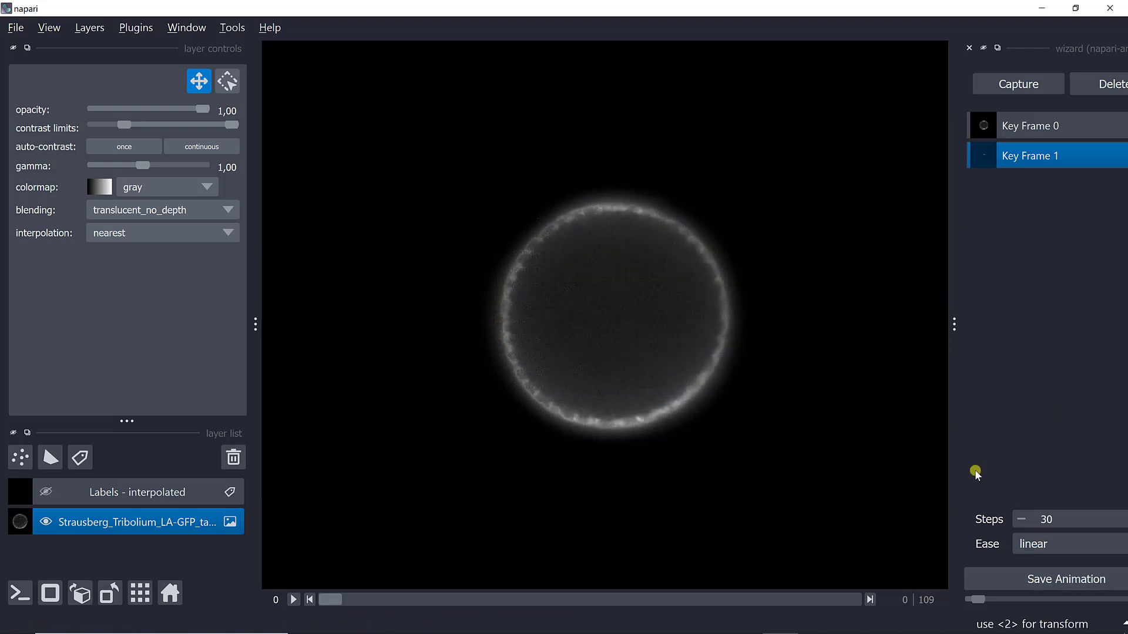
{"action": "left_click", "coordinate": [1019, 86]}
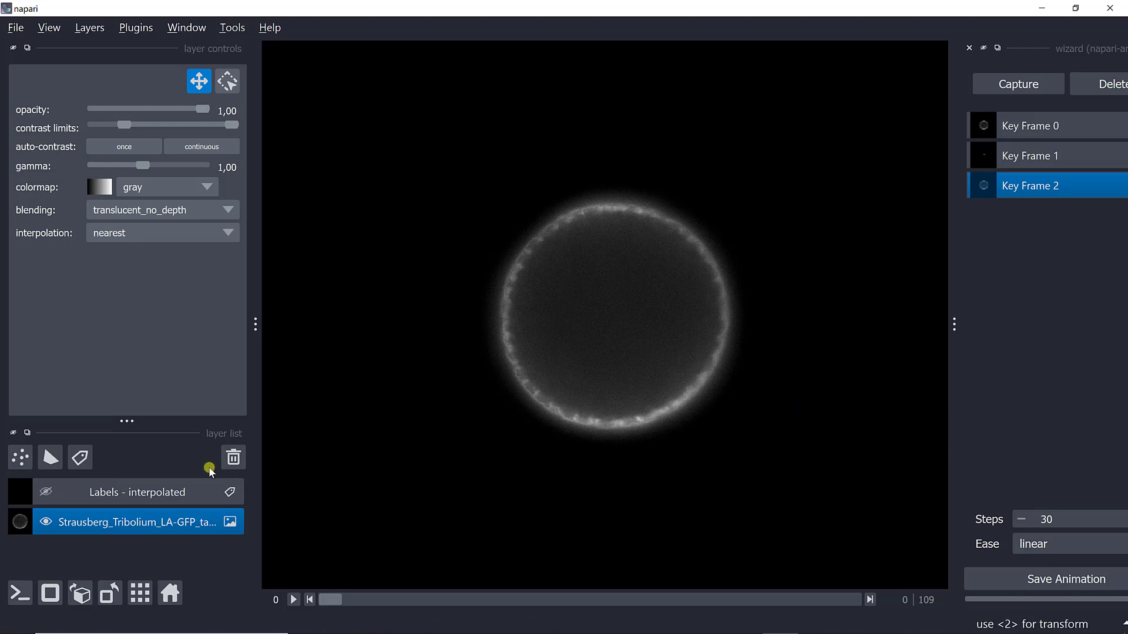
Switch to the 3D view and capture two key frames, one of the initial front view and one with the volume rotated sideways.
{"action": "left_click", "coordinate": [50, 595]}
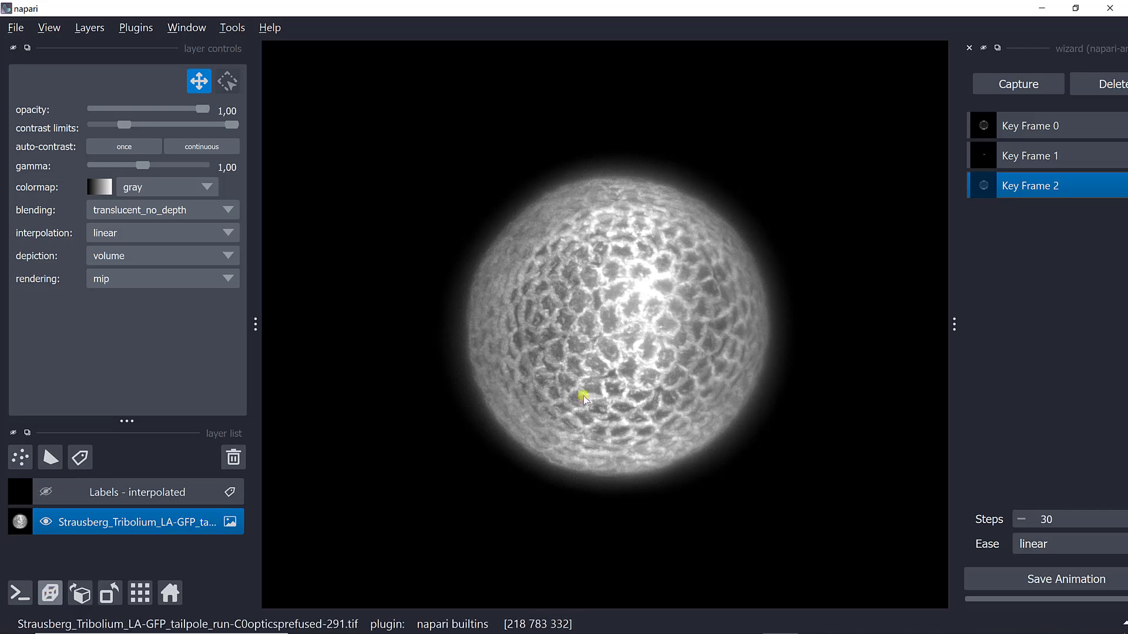
{"action": "left_click", "coordinate": [1018, 84]}
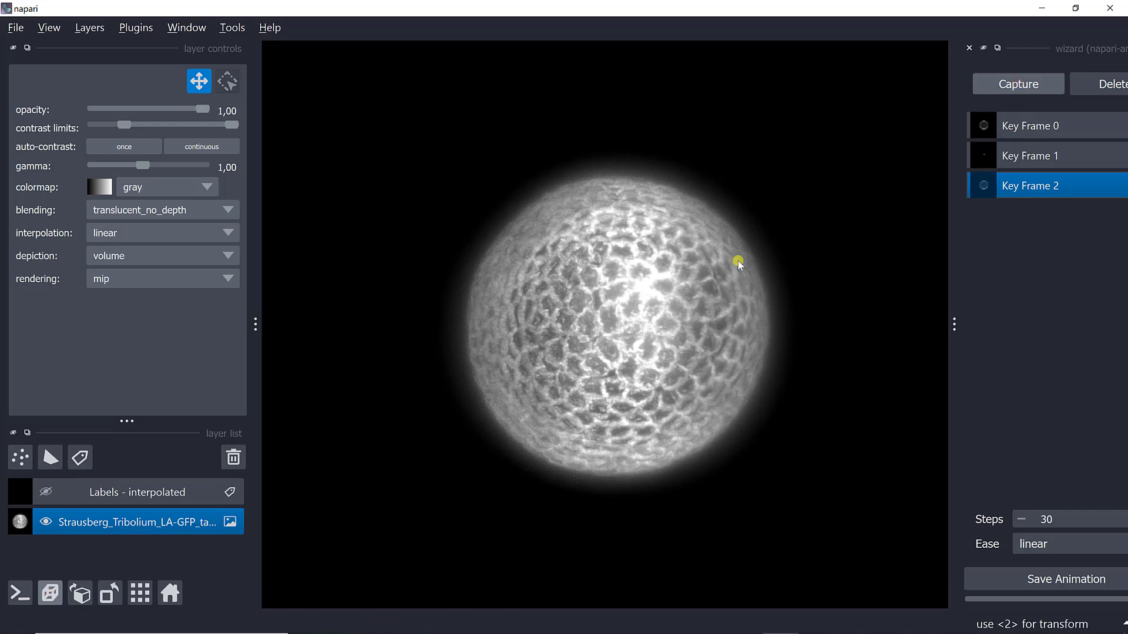
{"action": "left_click_drag", "start_coordinate": [644, 332], "coordinate": [513, 151]}
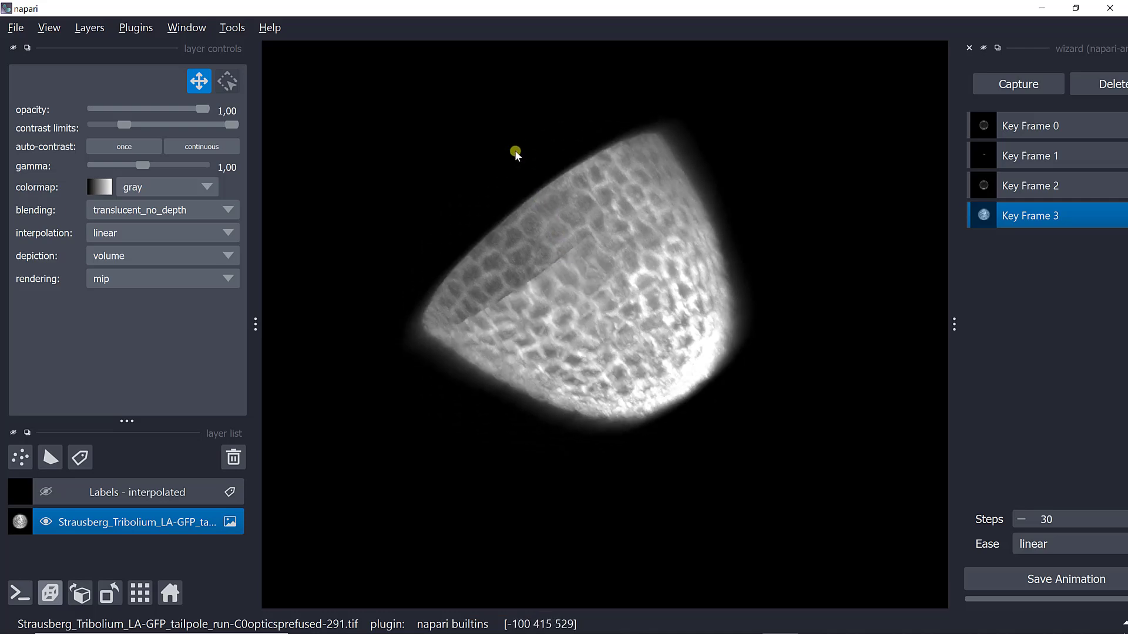
{"action": "left_click", "coordinate": [1002, 84]}
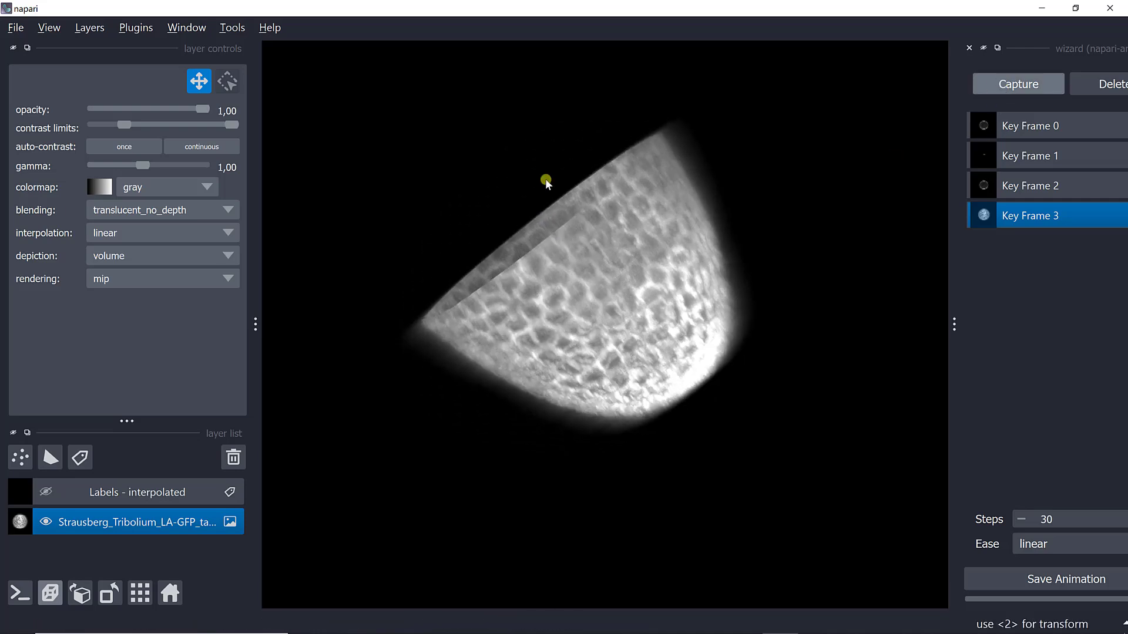
Show the Labels - interpolated layer, rotate the volume back to face the front, and capture a key frame.
{"action": "left_click", "coordinate": [44, 490]}
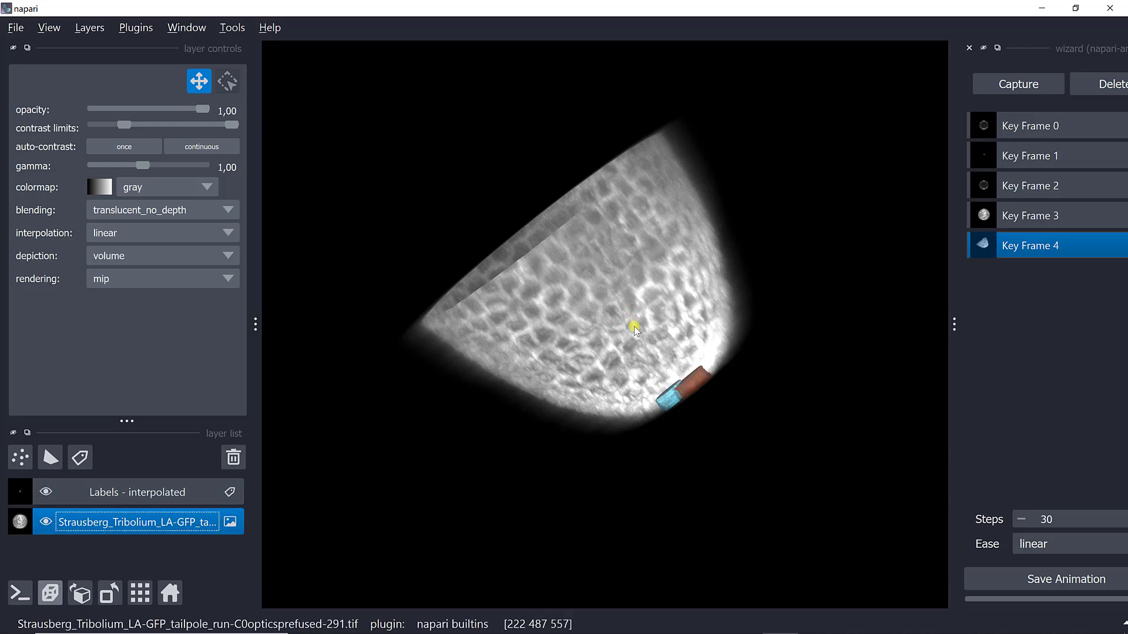
{"action": "left_click_drag", "start_coordinate": [633, 326], "coordinate": [761, 505]}
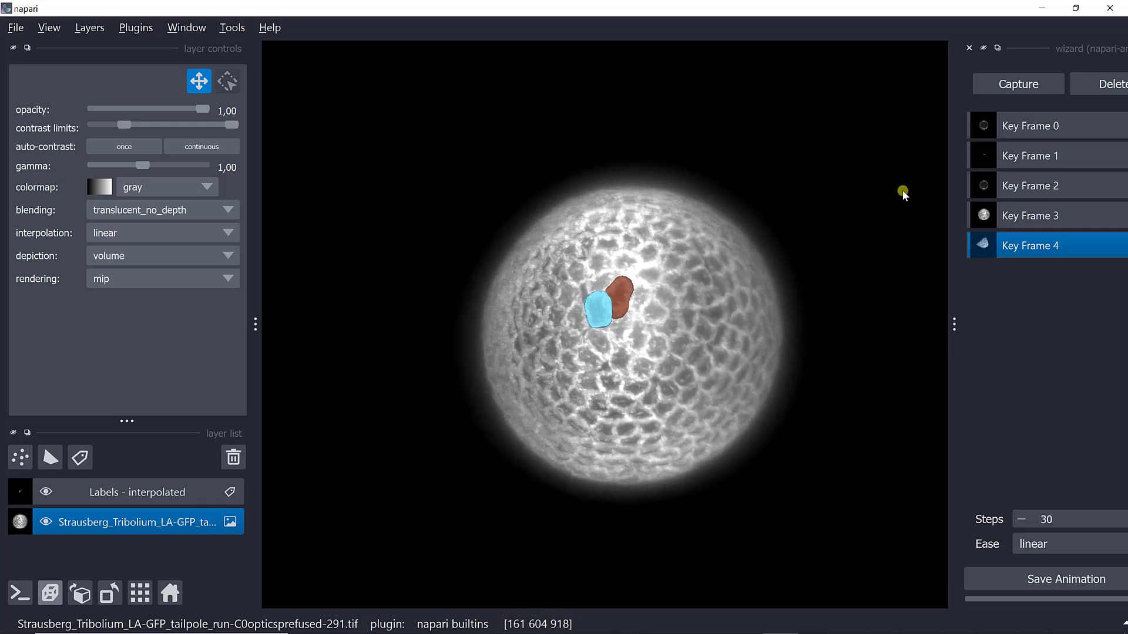
{"action": "left_click", "coordinate": [1003, 80]}
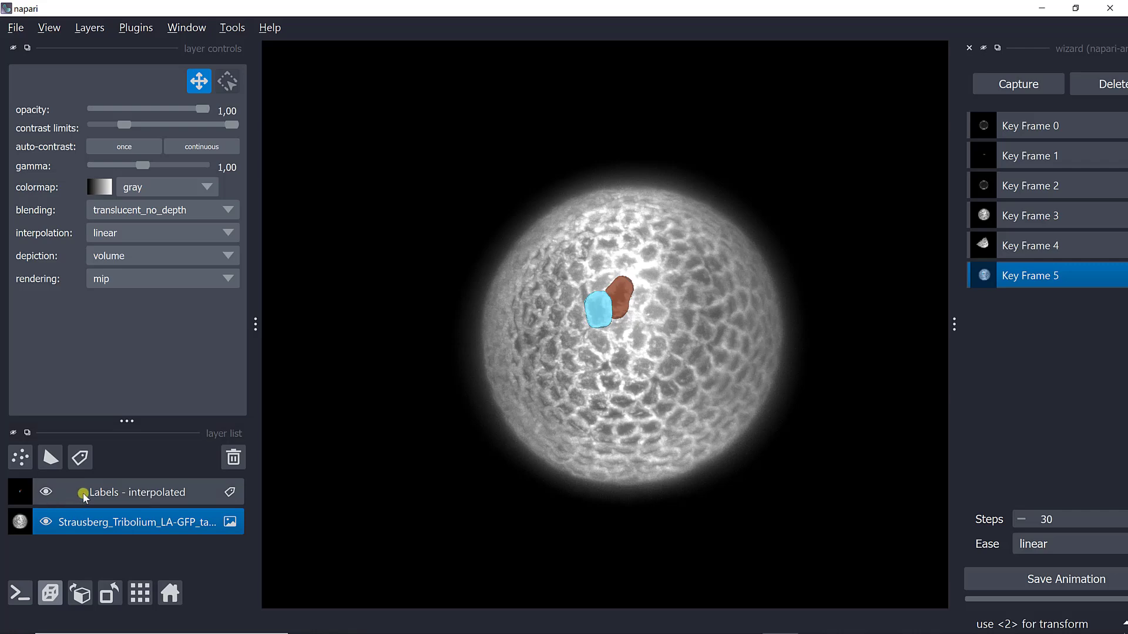
Hide the Strausberg image layer and capture two key frames of the labels alone, one at the current scale and one zoomed in.
{"action": "left_click", "coordinate": [44, 521]}
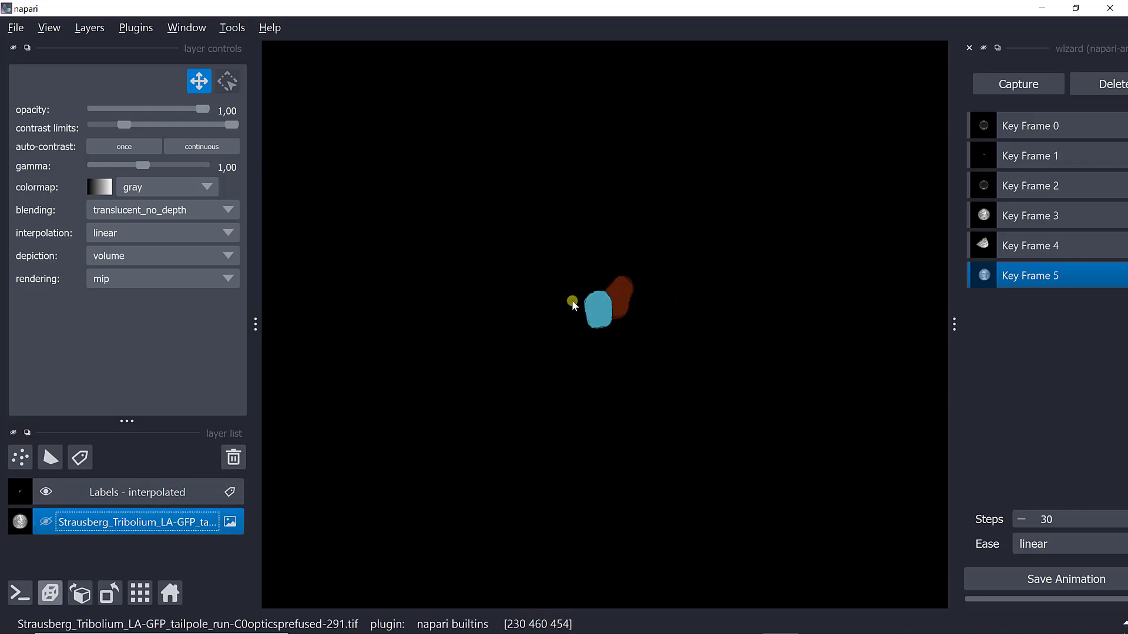
{"action": "left_click", "coordinate": [990, 83]}
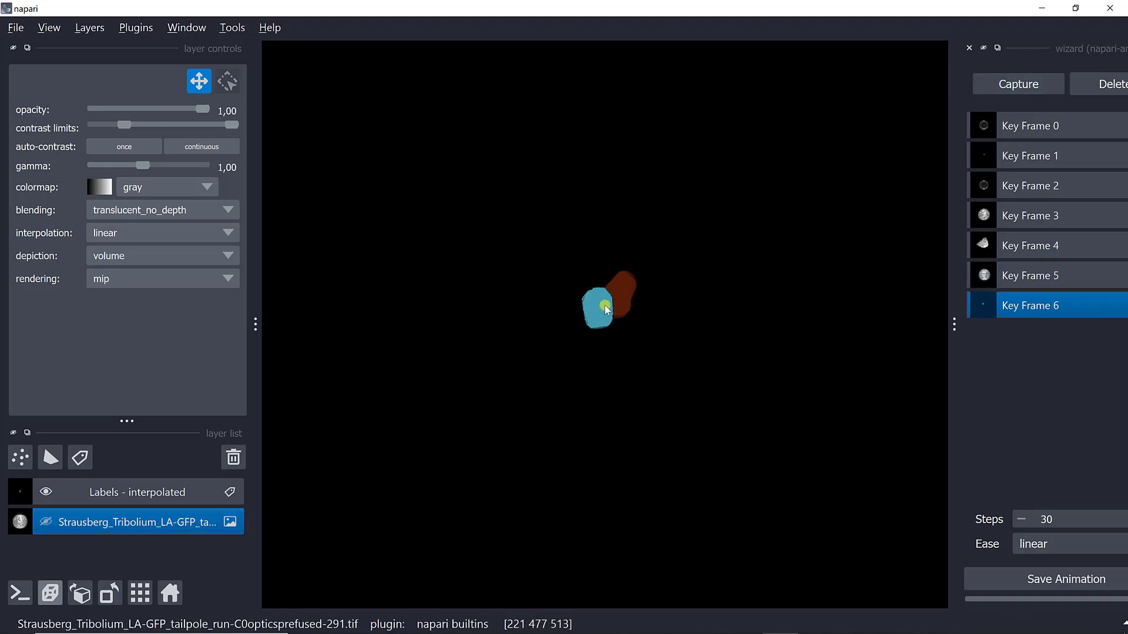
{"action": "scroll", "coordinate": [605, 305], "scroll_direction": "up", "scroll_amount": 5}
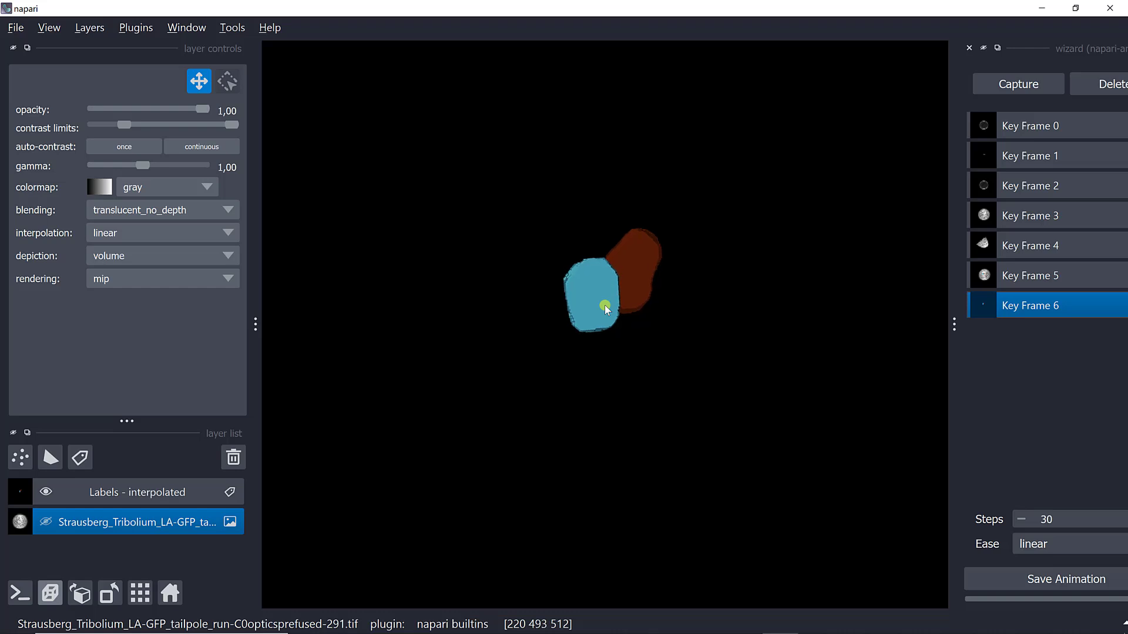
{"action": "scroll", "coordinate": [604, 305], "scroll_direction": "up", "scroll_amount": 3}
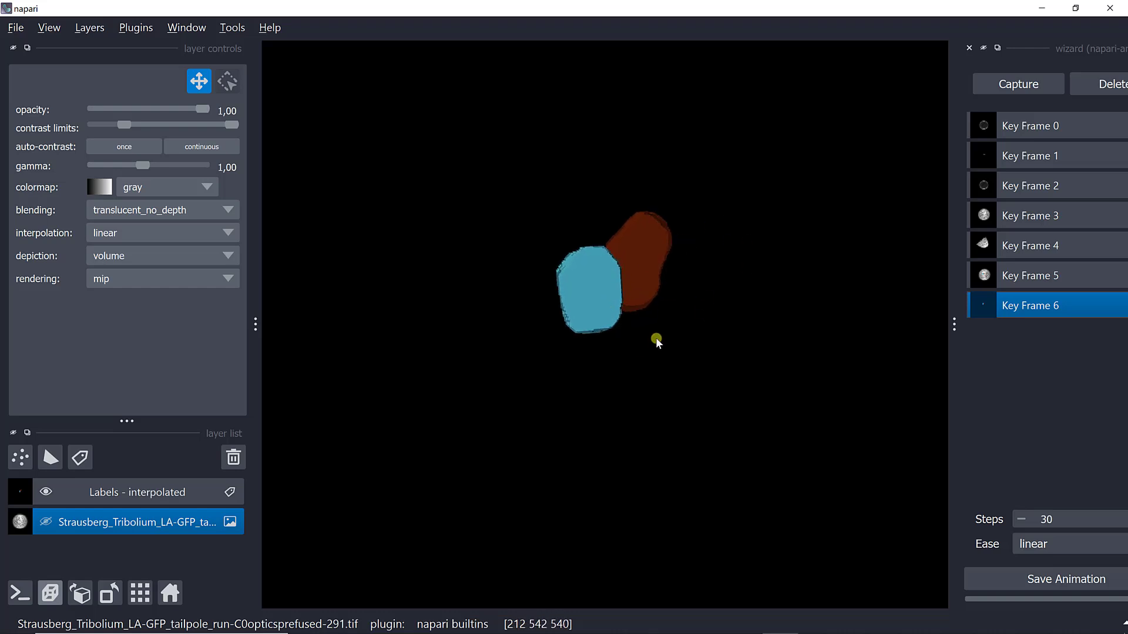
{"action": "scroll", "coordinate": [617, 264], "scroll_direction": "up", "scroll_amount": 1}
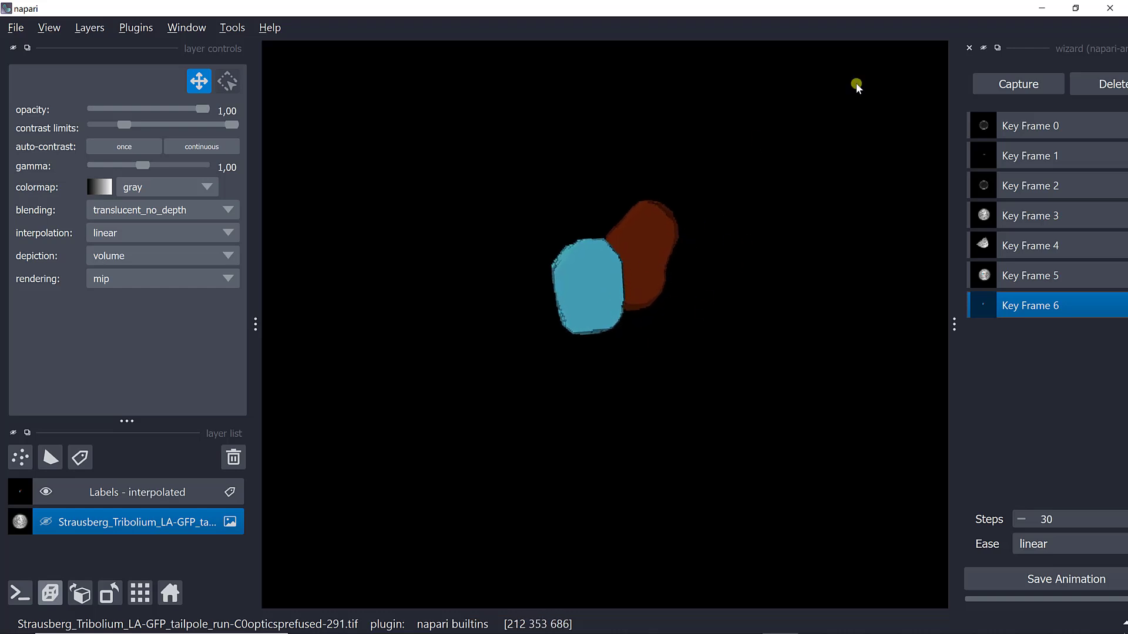
{"action": "left_click", "coordinate": [1021, 85]}
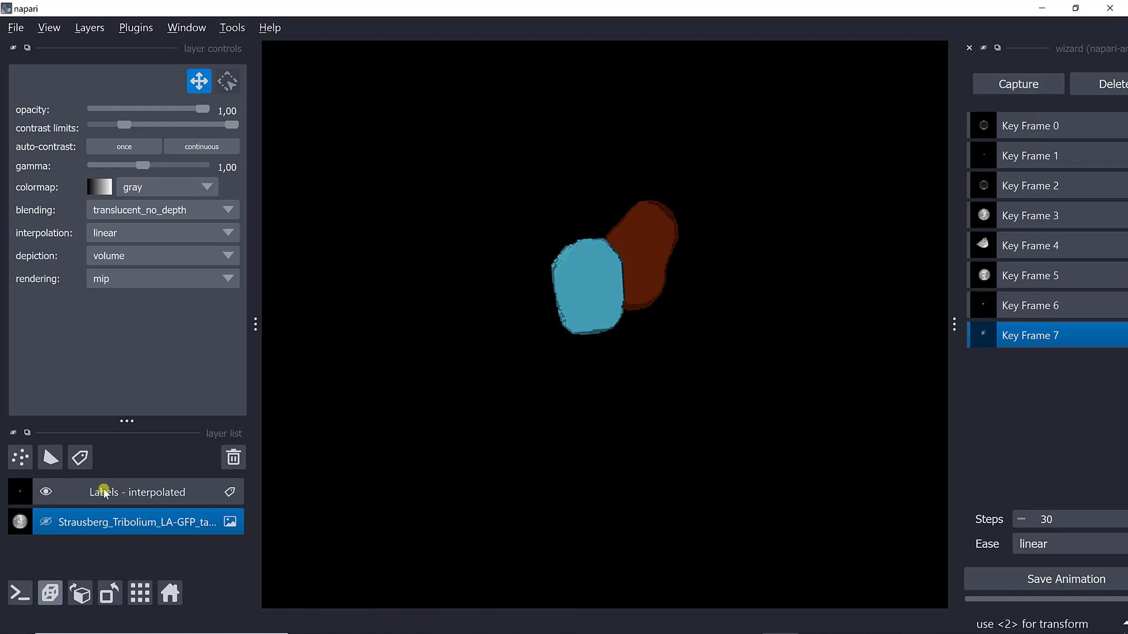
Show the Strausberg image layer, tilt the volume so the labels sit near its top, zoom out to the whole sample, and capture a key frame.
{"action": "left_click", "coordinate": [43, 523]}
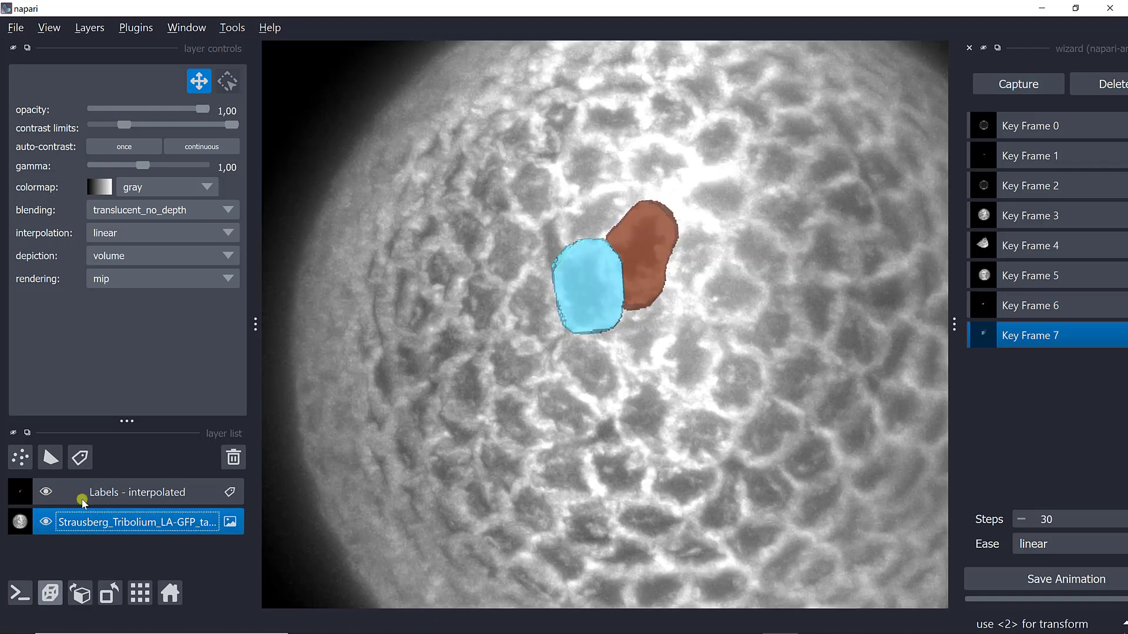
{"action": "left_click", "coordinate": [575, 341]}
{"action": "left_click_drag", "start_coordinate": [572, 345], "coordinate": [416, 74]}
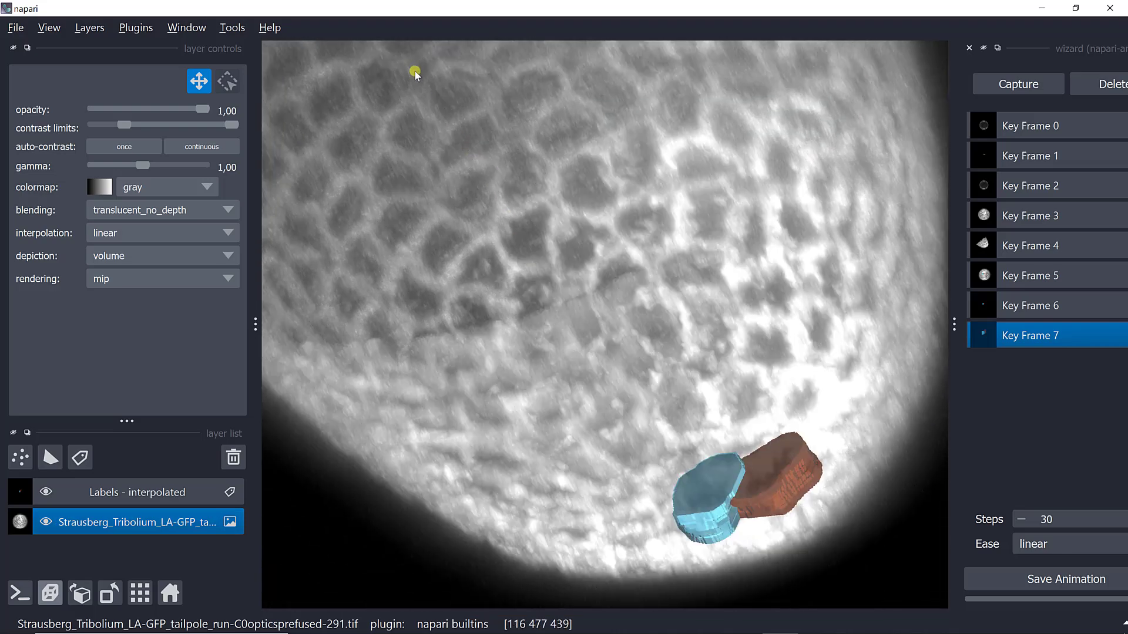
{"action": "left_click_drag", "start_coordinate": [516, 179], "coordinate": [583, 325]}
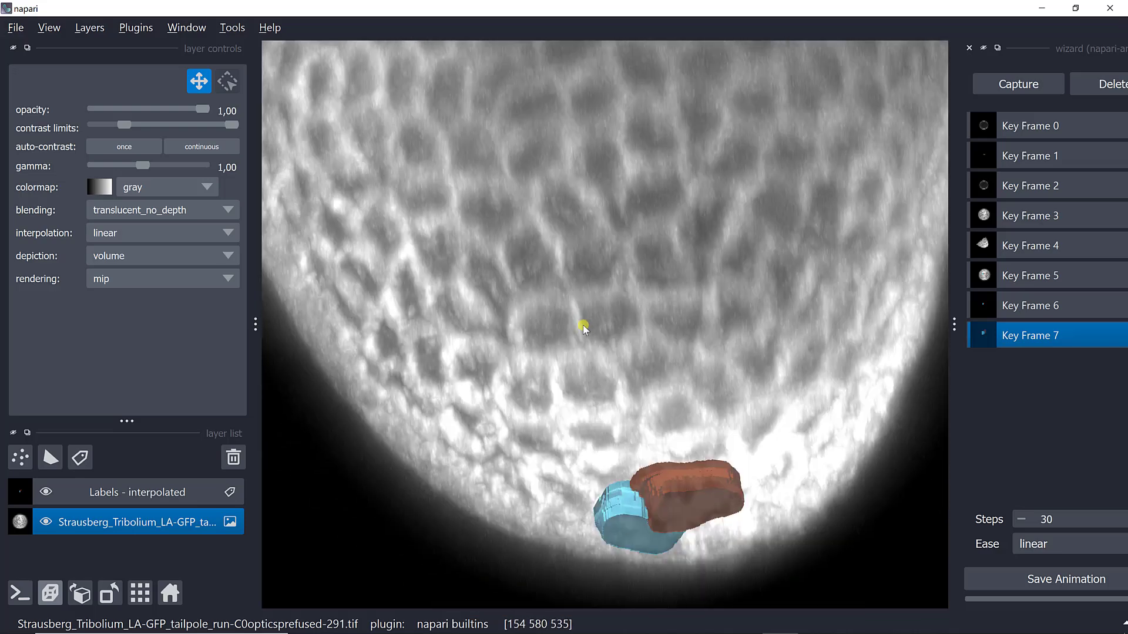
{"action": "left_click_drag", "start_coordinate": [615, 421], "coordinate": [622, 432]}
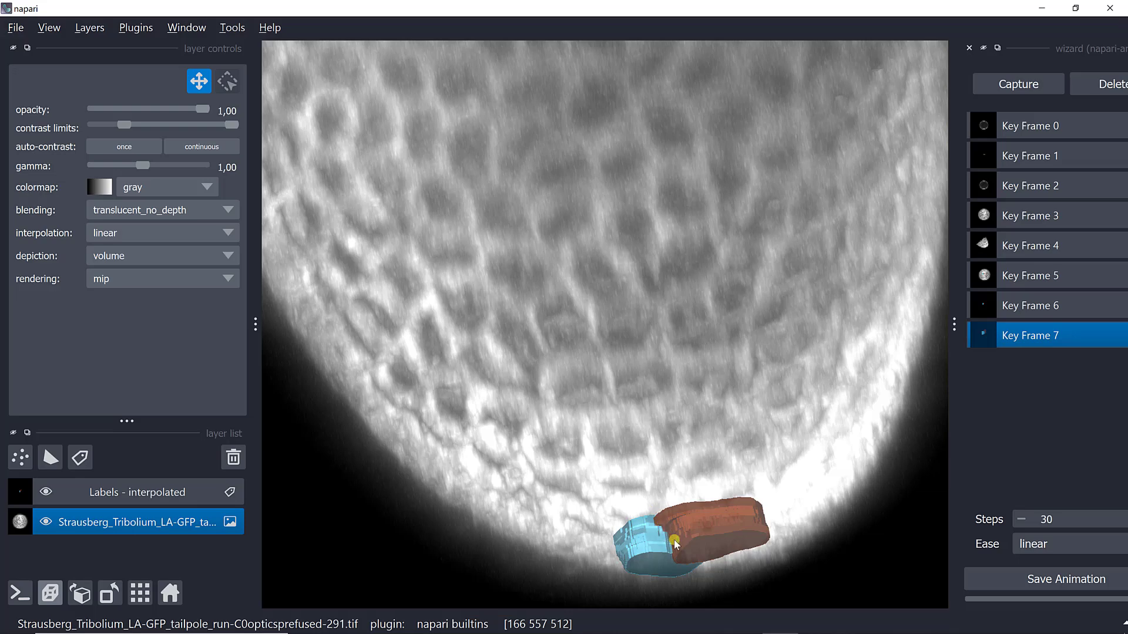
{"action": "left_click_drag", "start_coordinate": [674, 542], "coordinate": [667, 238]}
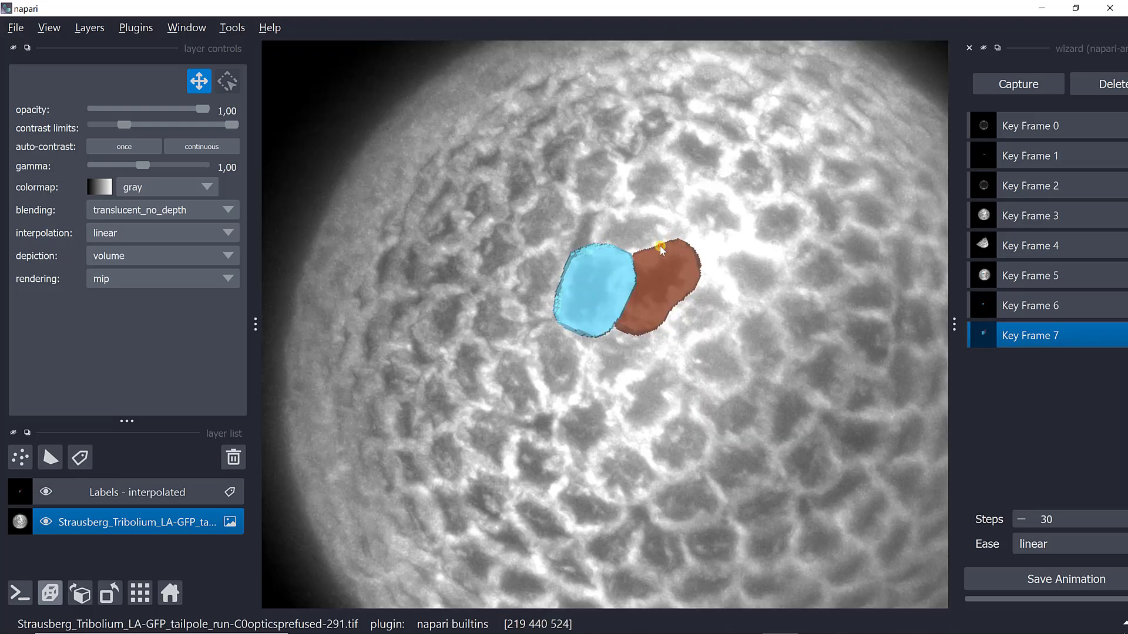
{"action": "left_click_drag", "start_coordinate": [728, 521], "coordinate": [738, 587]}
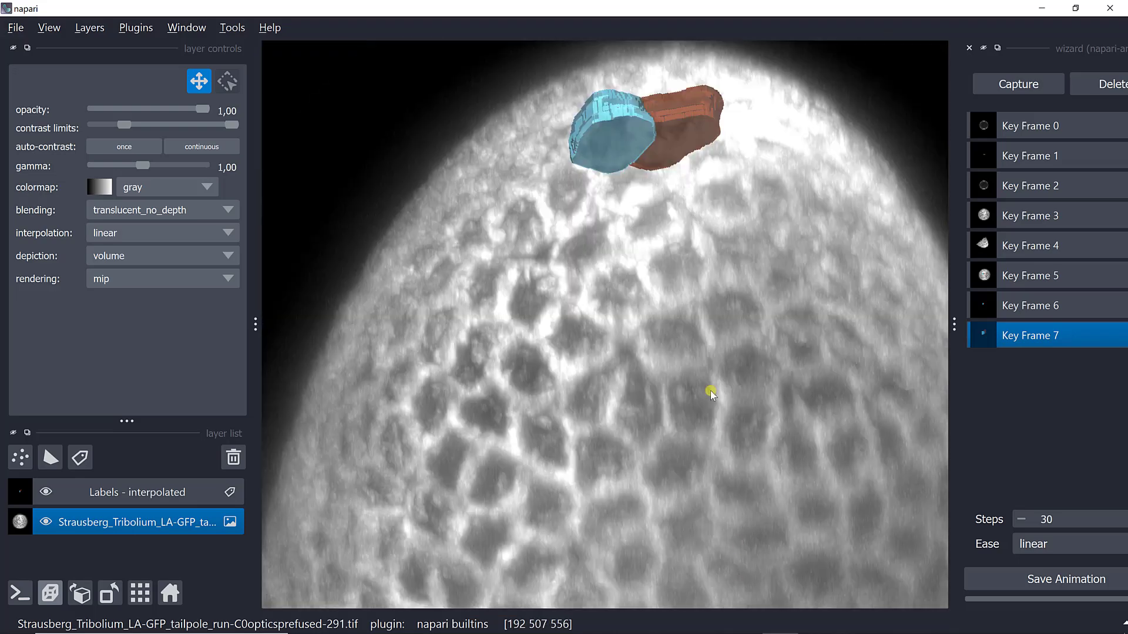
{"action": "left_click_drag", "start_coordinate": [706, 376], "coordinate": [710, 436]}
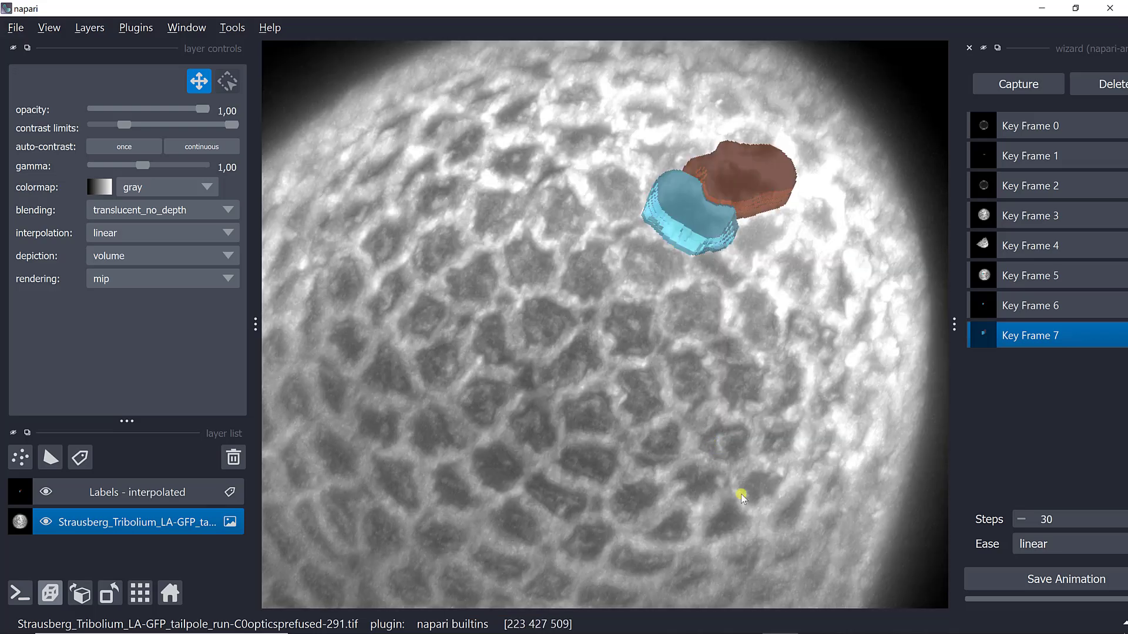
{"action": "left_click_drag", "start_coordinate": [740, 493], "coordinate": [229, 468]}
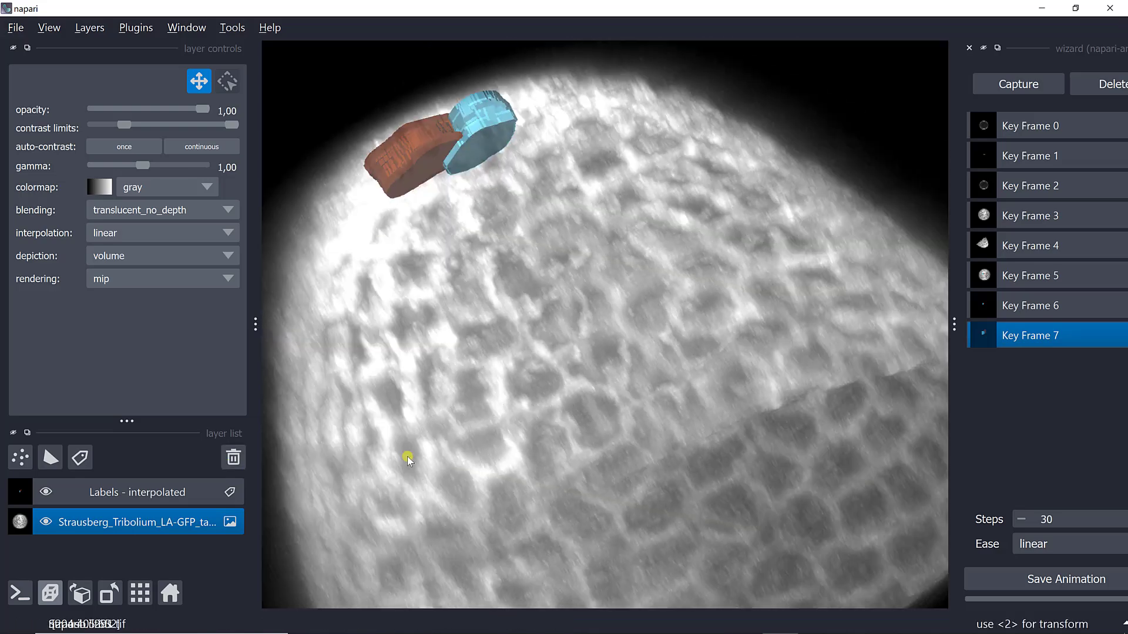
{"action": "left_click_drag", "start_coordinate": [407, 456], "coordinate": [498, 381]}
{"action": "scroll", "coordinate": [498, 381], "scroll_direction": "down", "scroll_amount": 3}
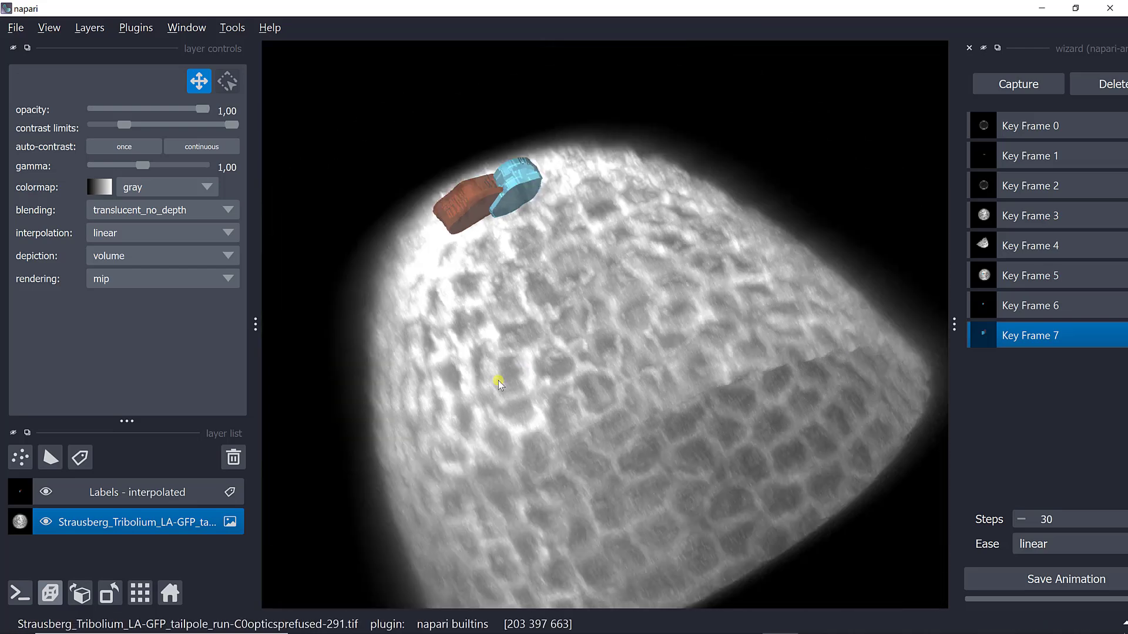
{"action": "scroll", "coordinate": [498, 381], "scroll_direction": "down", "scroll_amount": 5}
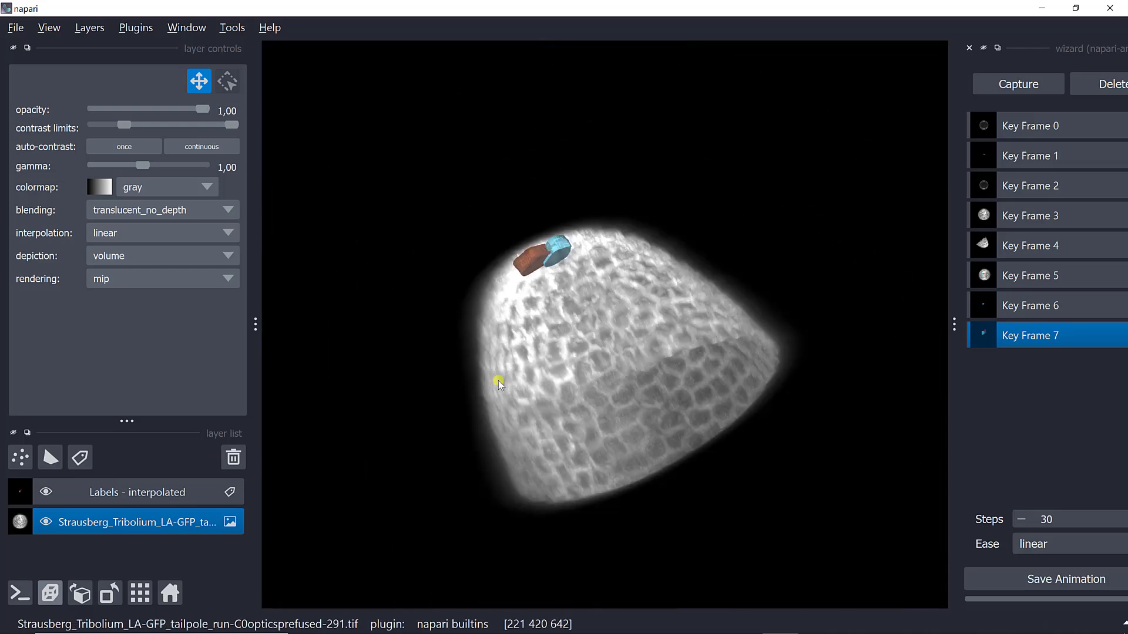
{"action": "left_click", "coordinate": [1016, 86]}
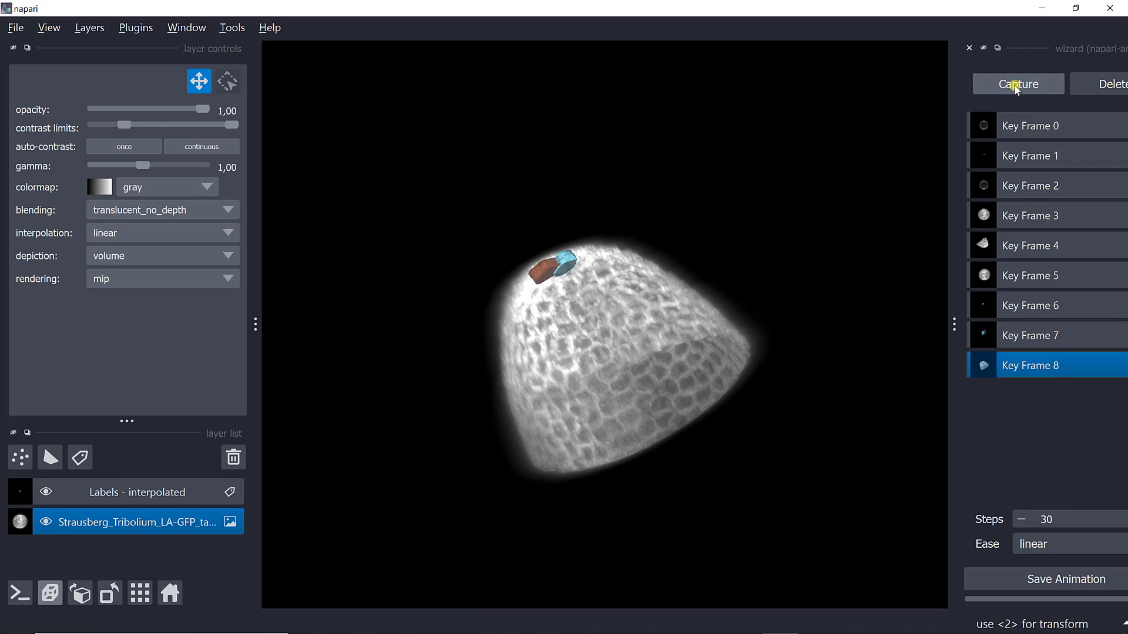
Start saving the animation and look through the computer's drives and the home folder for a save location.
{"action": "left_click", "coordinate": [1046, 579]}
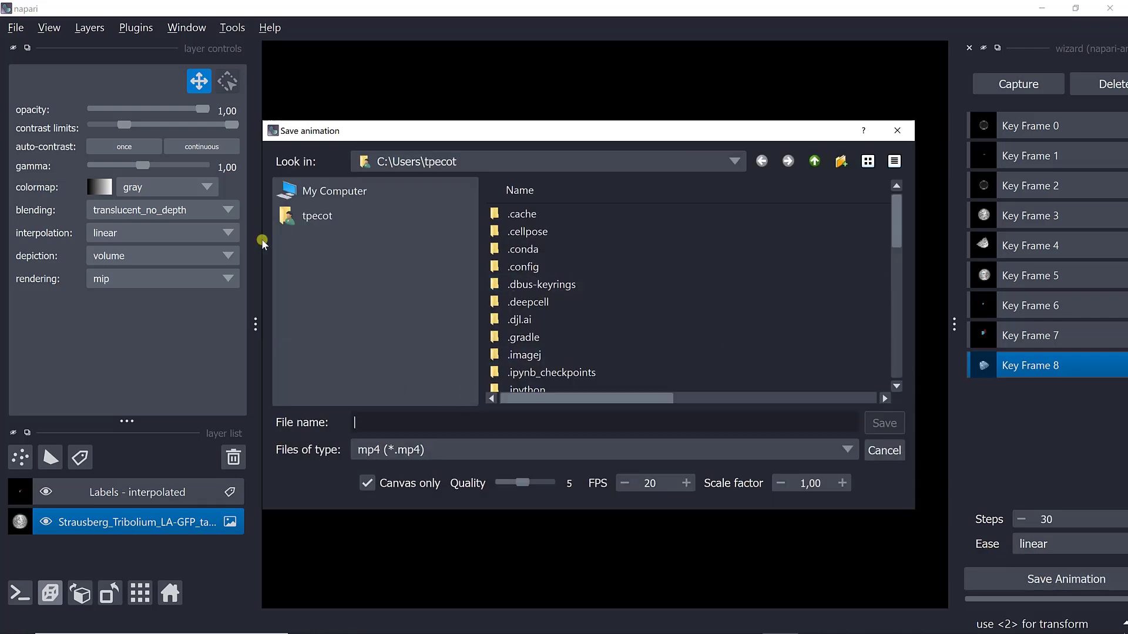
{"action": "left_click", "coordinate": [328, 195]}
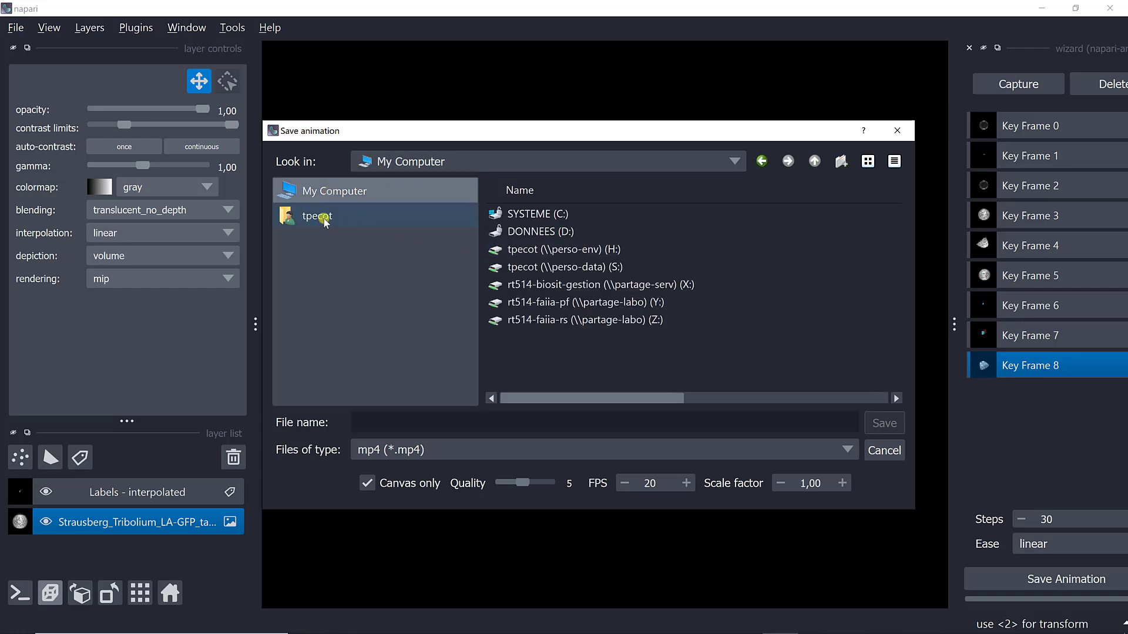
{"action": "left_click", "coordinate": [321, 217]}
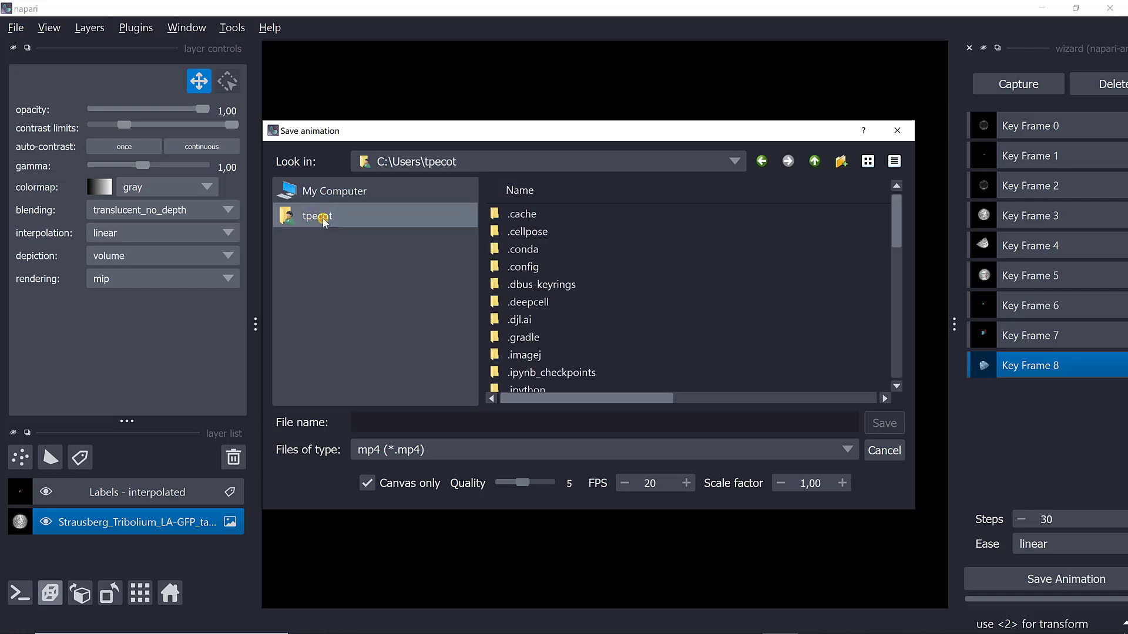
{"action": "left_click", "coordinate": [466, 164]}
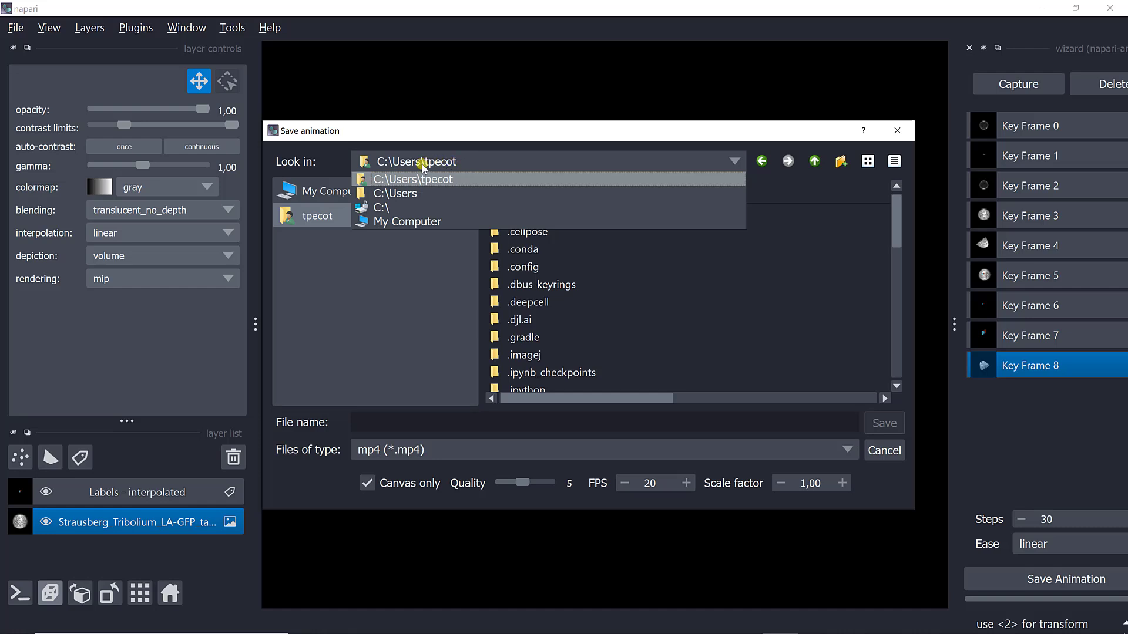
{"action": "left_click", "coordinate": [406, 292]}
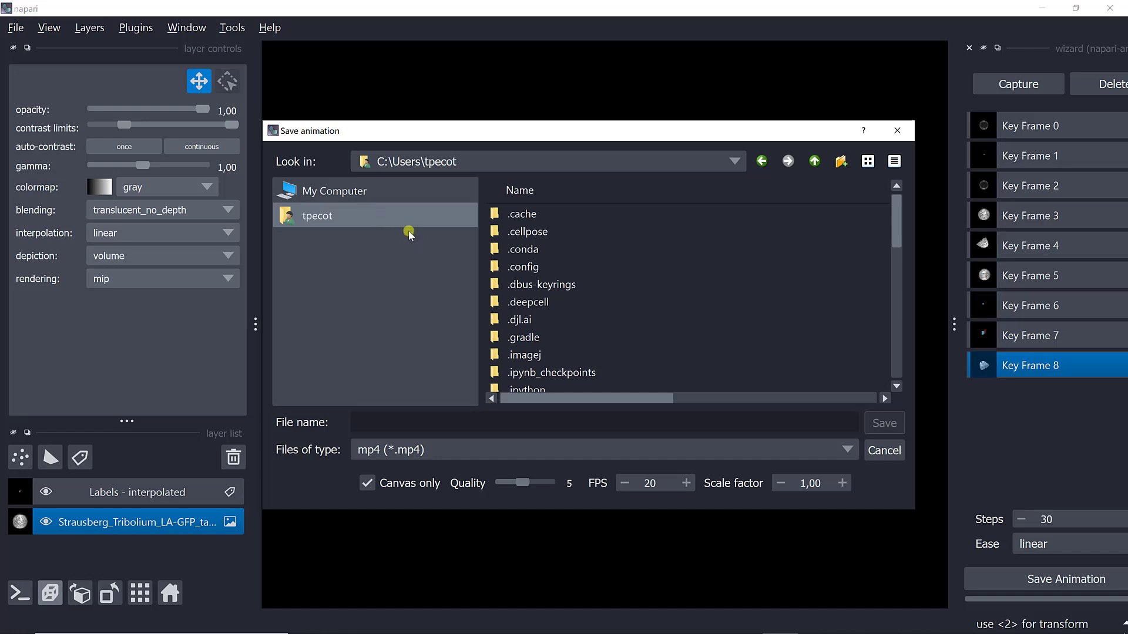
{"action": "scroll", "coordinate": [611, 284], "scroll_direction": "down", "scroll_amount": 2}
{"action": "scroll", "coordinate": [611, 284], "scroll_direction": "down", "scroll_amount": 3}
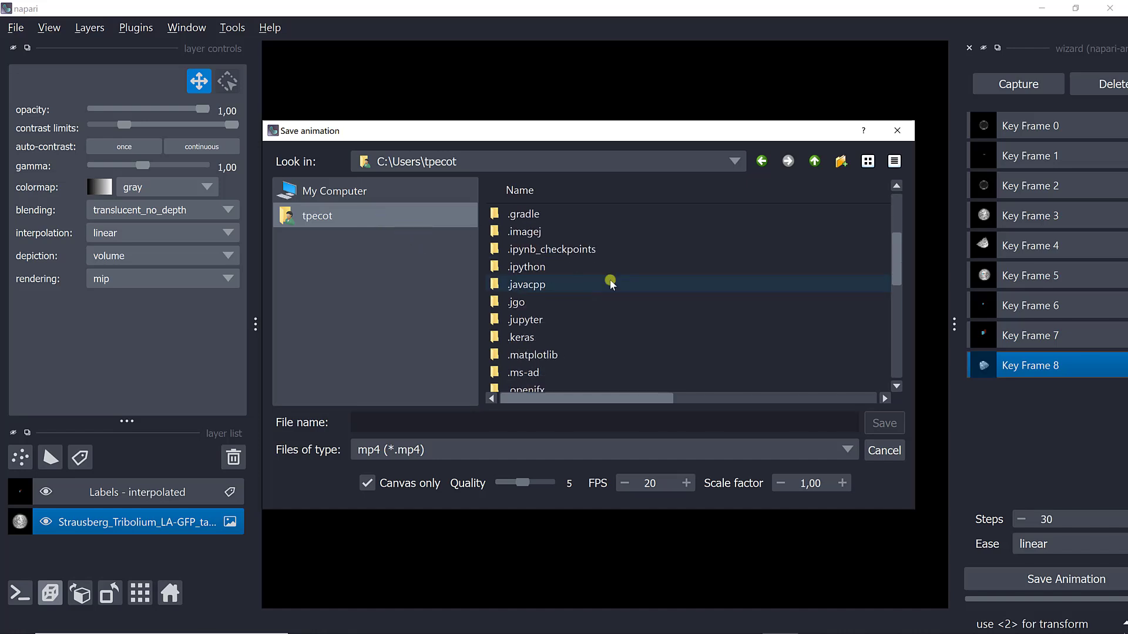
{"action": "scroll", "coordinate": [611, 285], "scroll_direction": "down", "scroll_amount": 1}
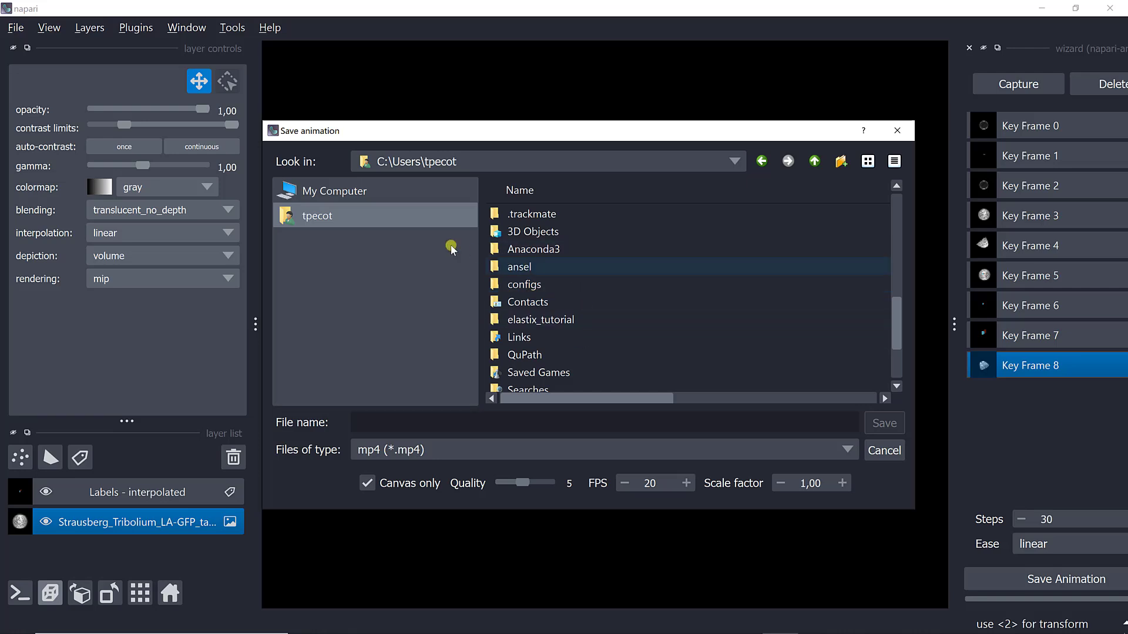
Browse from My Computer through drive C: and the Users folder to the home folder.
{"action": "left_click", "coordinate": [333, 195]}
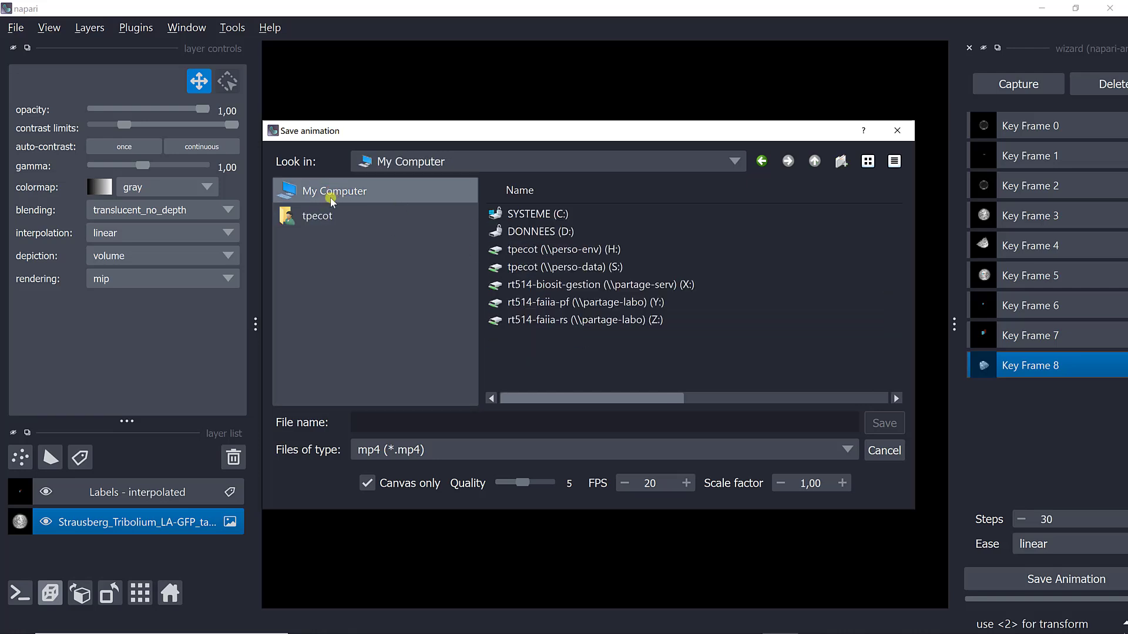
{"action": "left_click", "coordinate": [538, 213]}
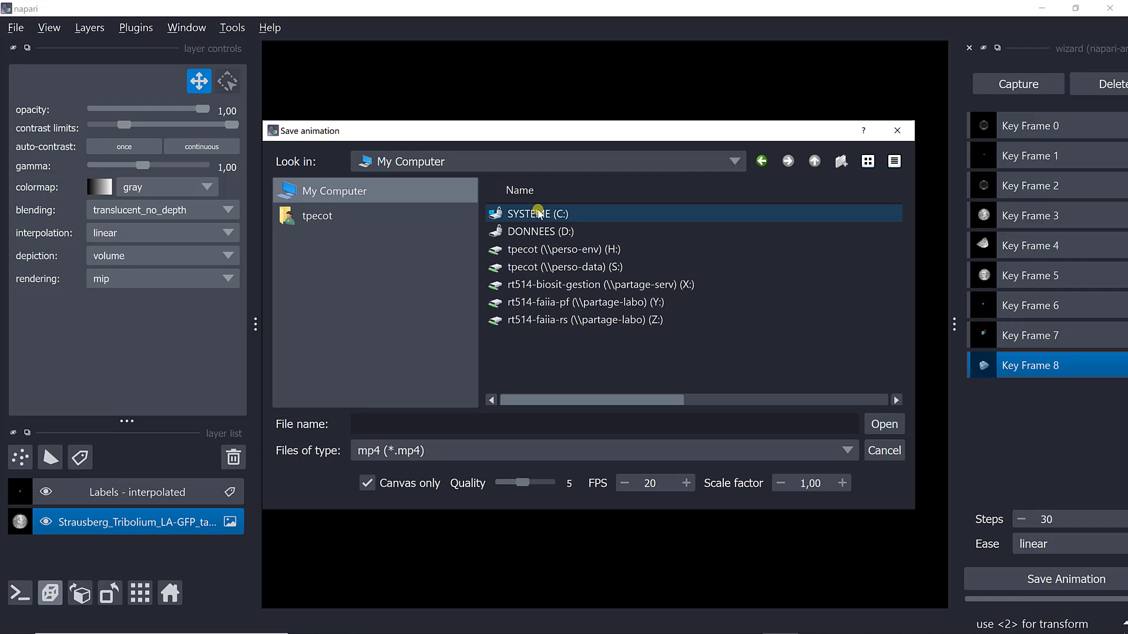
{"action": "double_click", "coordinate": [538, 213]}
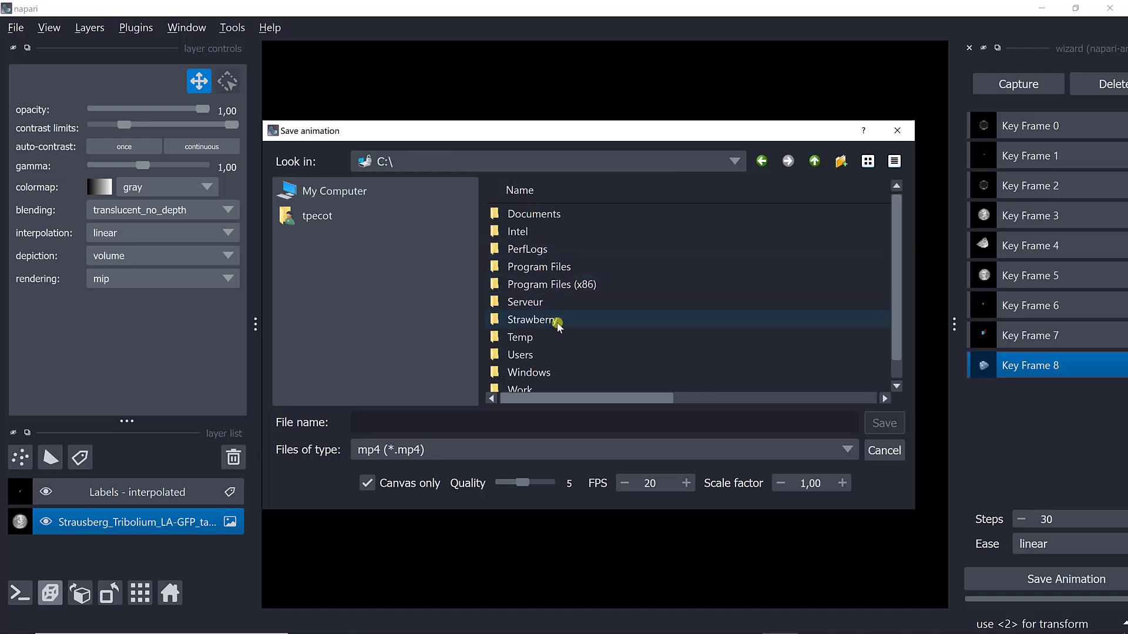
{"action": "scroll", "coordinate": [552, 302], "scroll_direction": "down", "scroll_amount": 1}
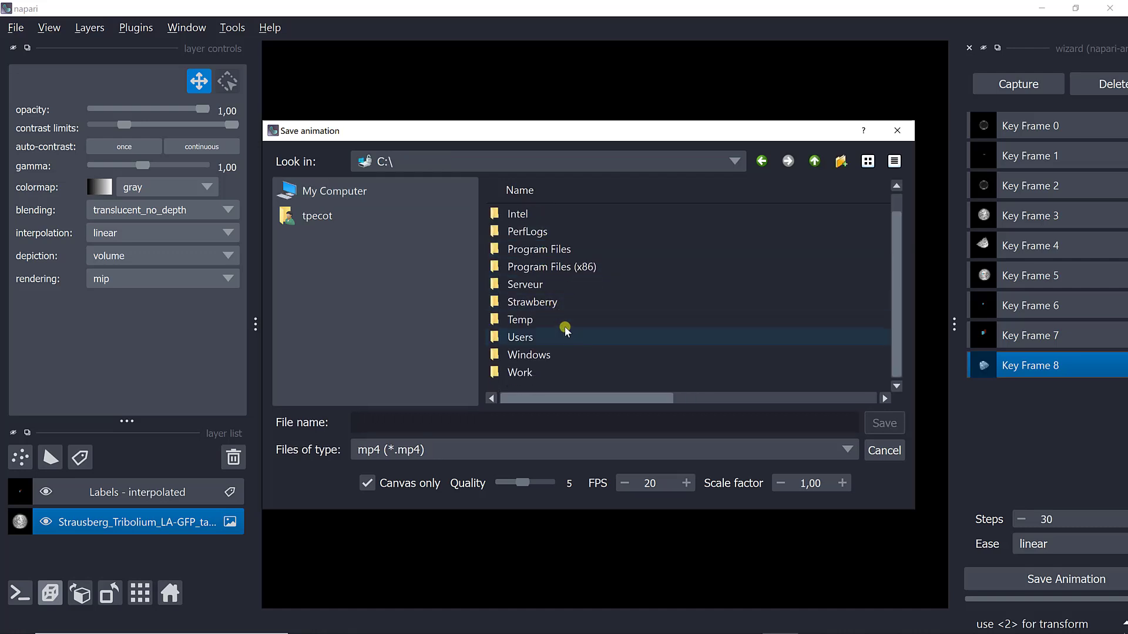
{"action": "scroll", "coordinate": [566, 329], "scroll_direction": "up", "scroll_amount": 1}
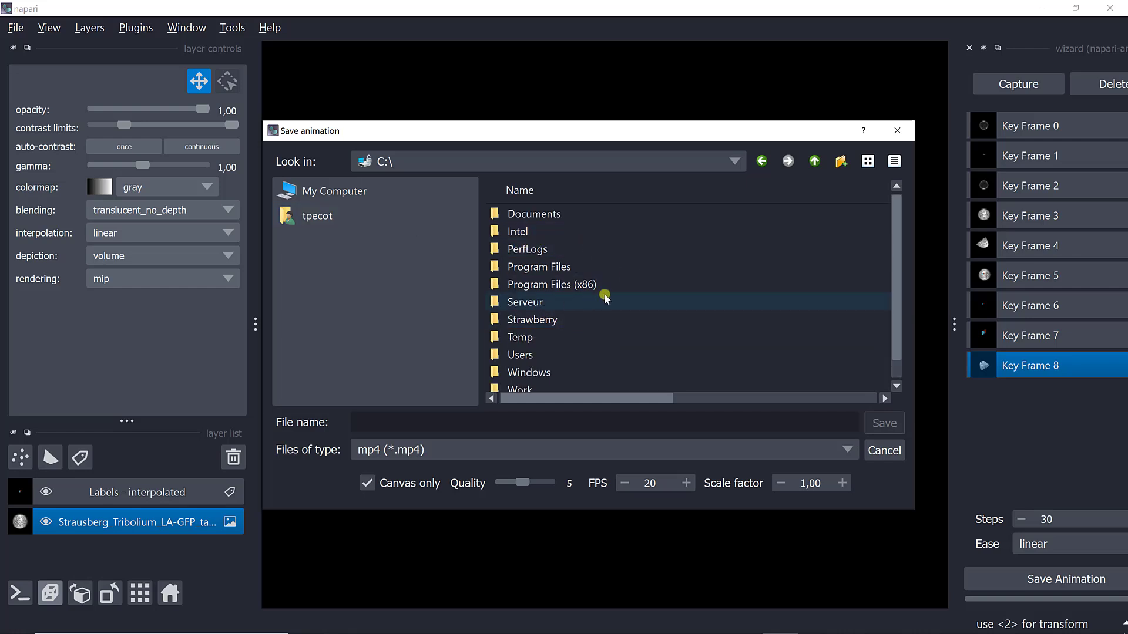
{"action": "scroll", "coordinate": [578, 306], "scroll_direction": "down", "scroll_amount": 1}
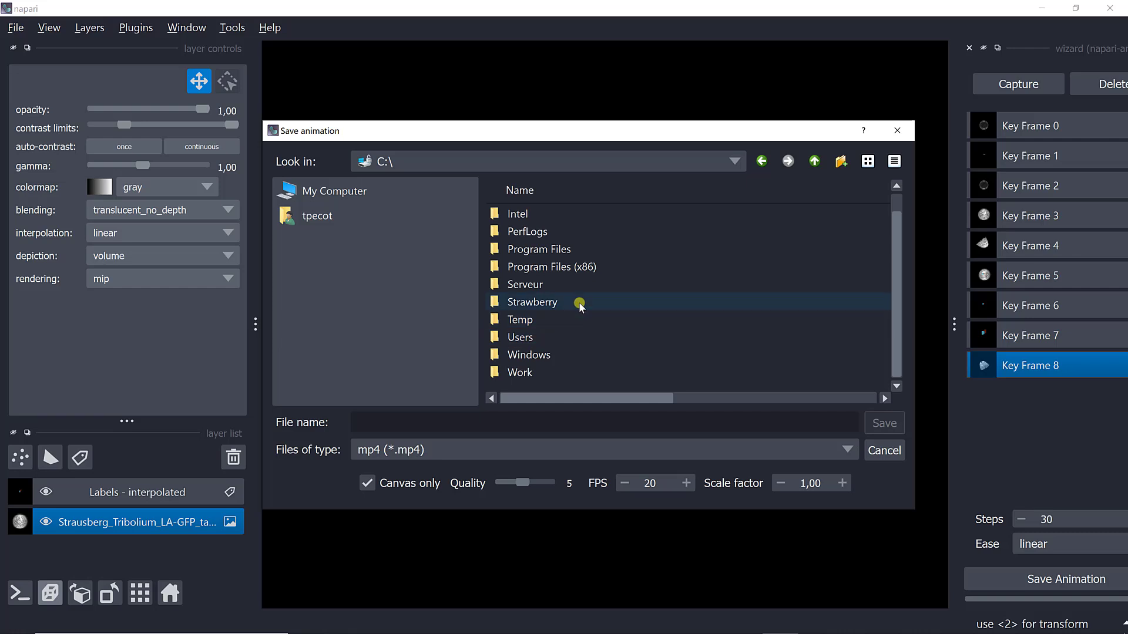
{"action": "double_click", "coordinate": [520, 336]}
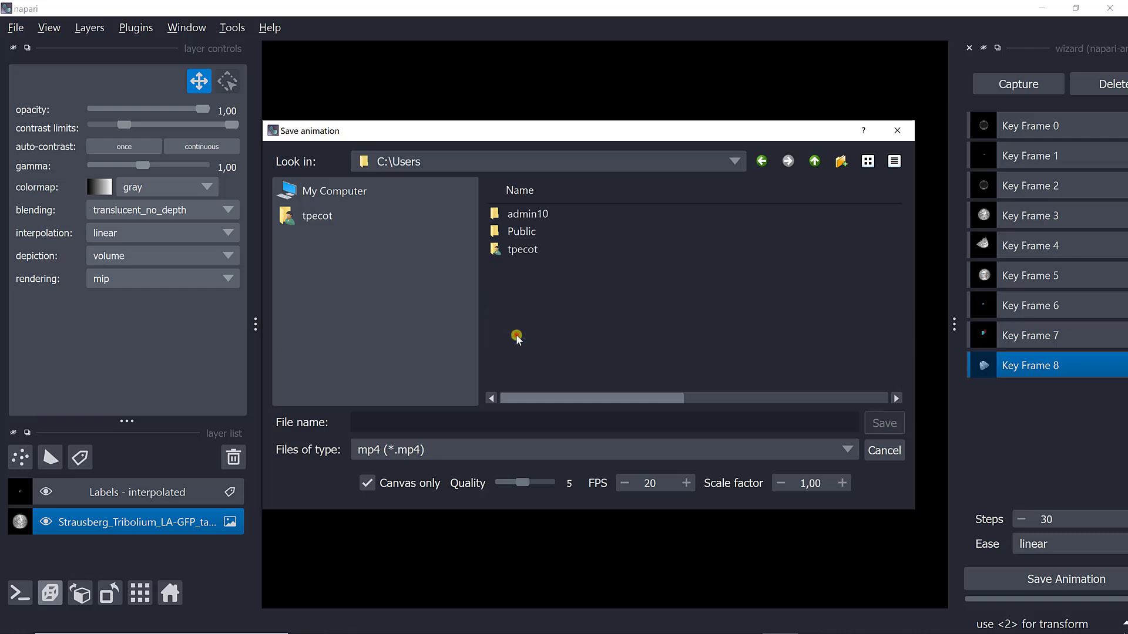
{"action": "double_click", "coordinate": [515, 251]}
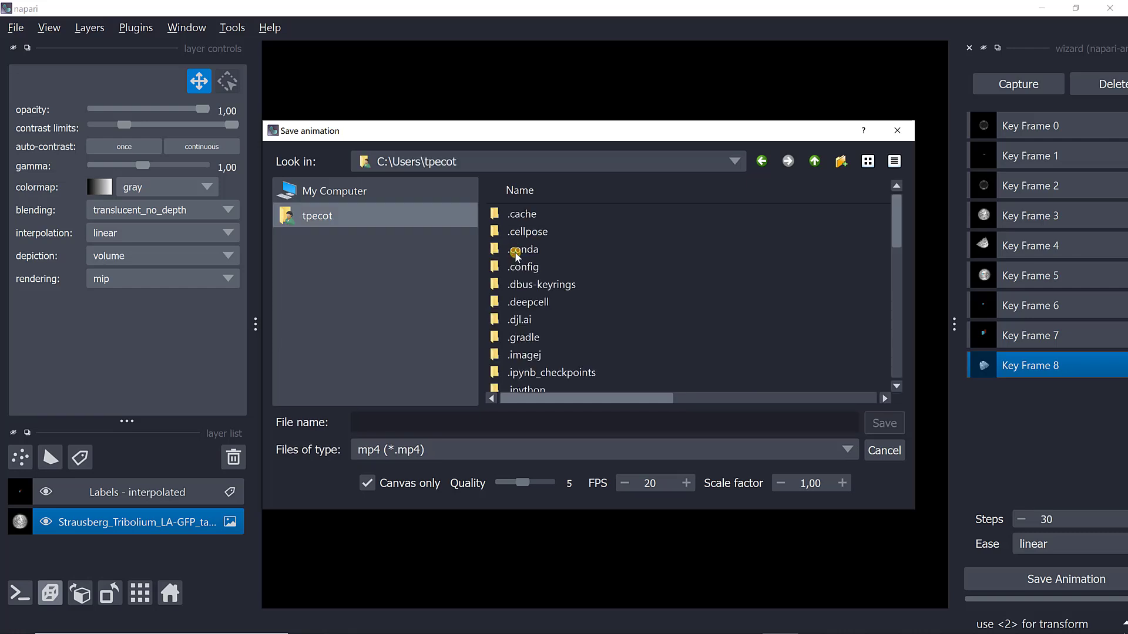
Save the animation in the home folder as an mp4 file named test.
{"action": "scroll", "coordinate": [590, 299], "scroll_direction": "down", "scroll_amount": 10}
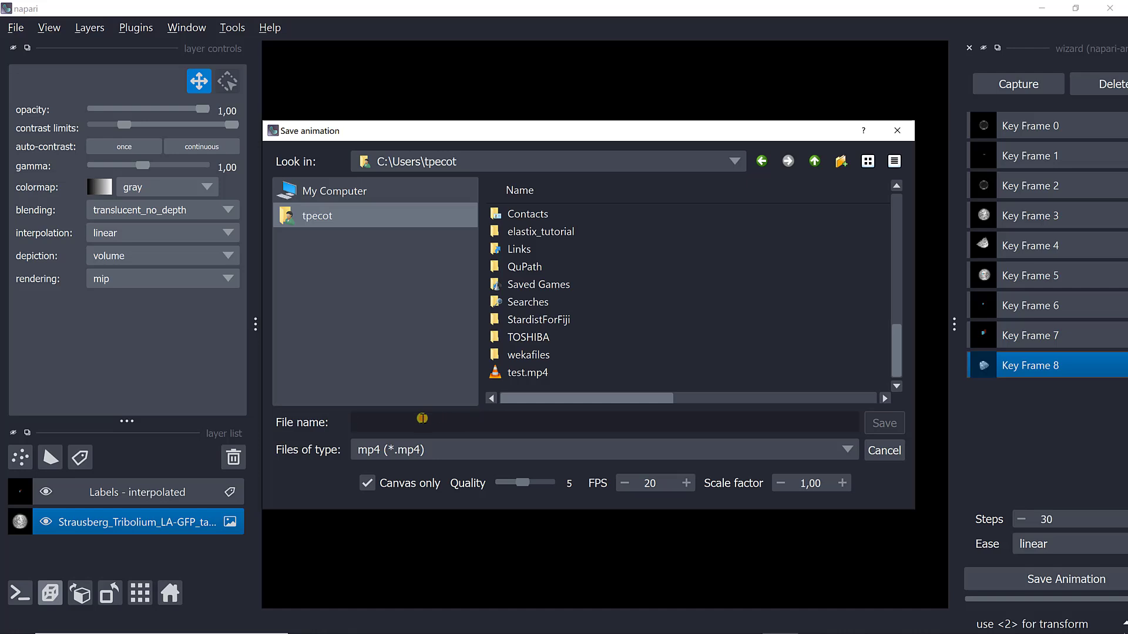
{"action": "type", "text": "test"}
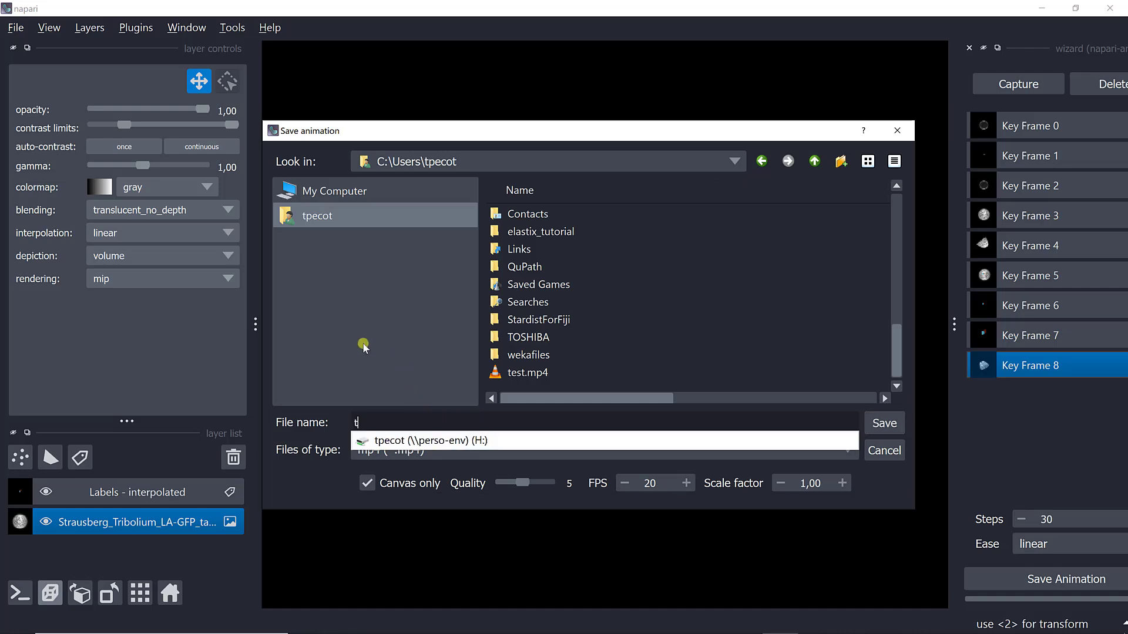
{"action": "left_click", "coordinate": [345, 356]}
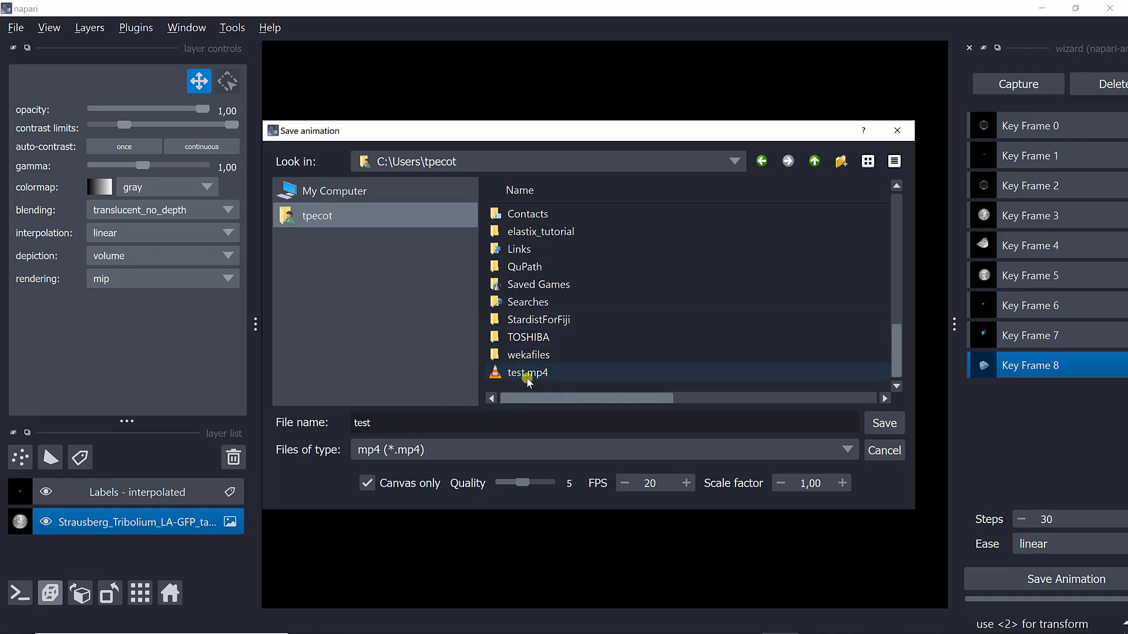
{"action": "left_click", "coordinate": [885, 425]}
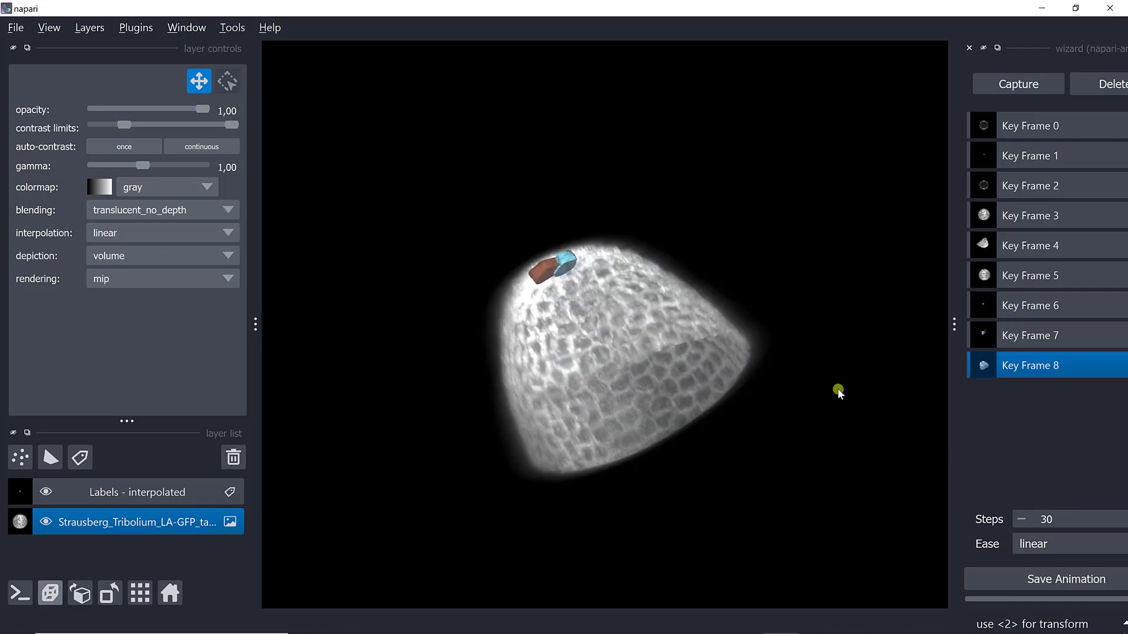
Switch to the Anaconda Prompt window to check the frame rendering progress.
{"action": "key", "text": "alt+Tab"}
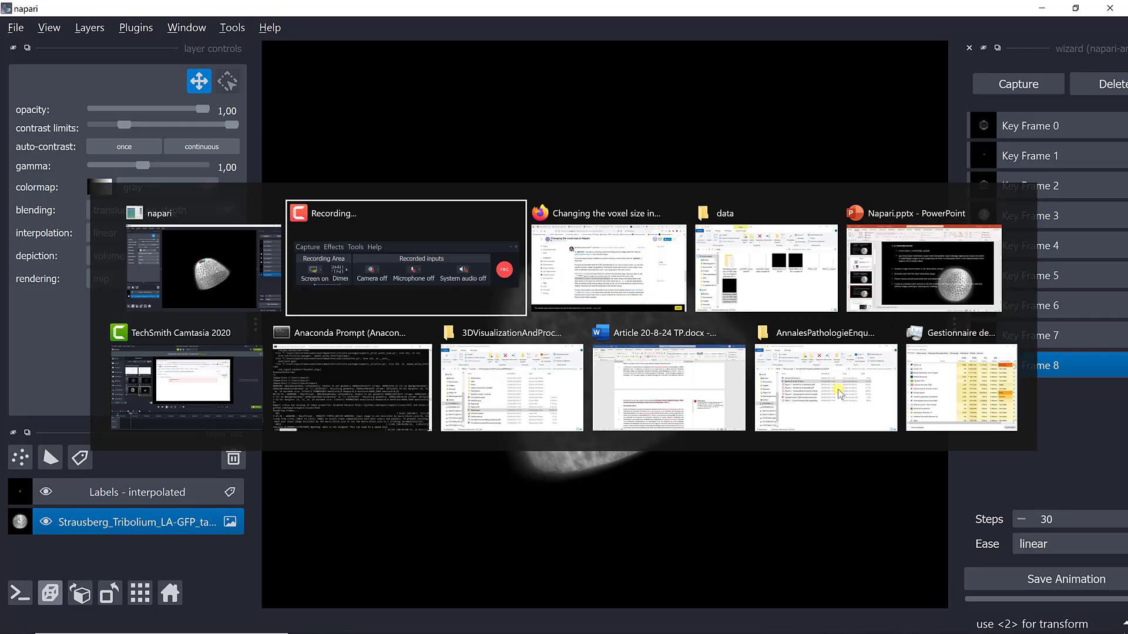
{"action": "key", "text": "Tab"}
{"action": "key", "text": "Tab"}
{"action": "key", "text": "Tab"}
{"action": "key", "text": "Tab"}
{"action": "key", "text": "Tab"}
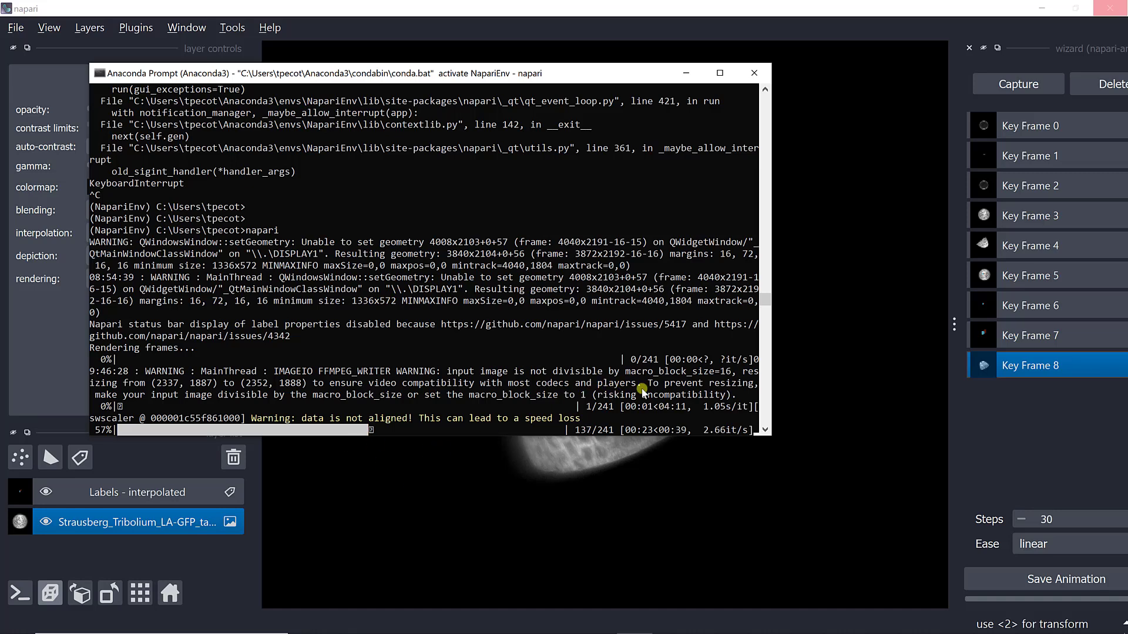
Open File Explorer, select test.mp4 in the home folder under C:\Utilisateurs, and move the window clear of the rendering progress.
{"action": "key", "text": "super+e"}
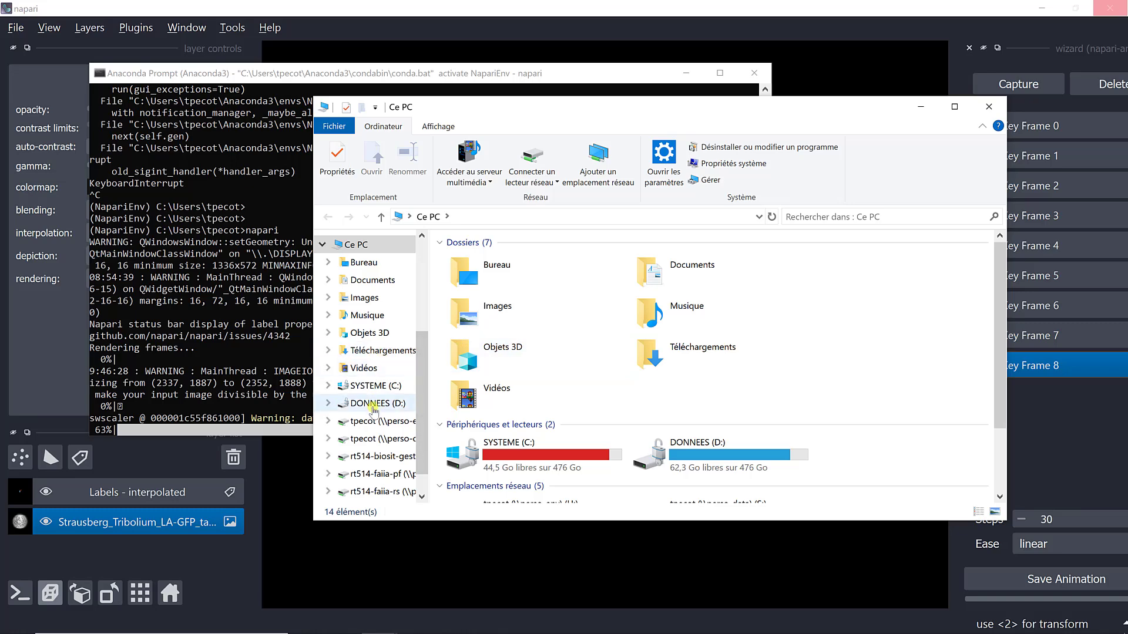
{"action": "left_click", "coordinate": [370, 387]}
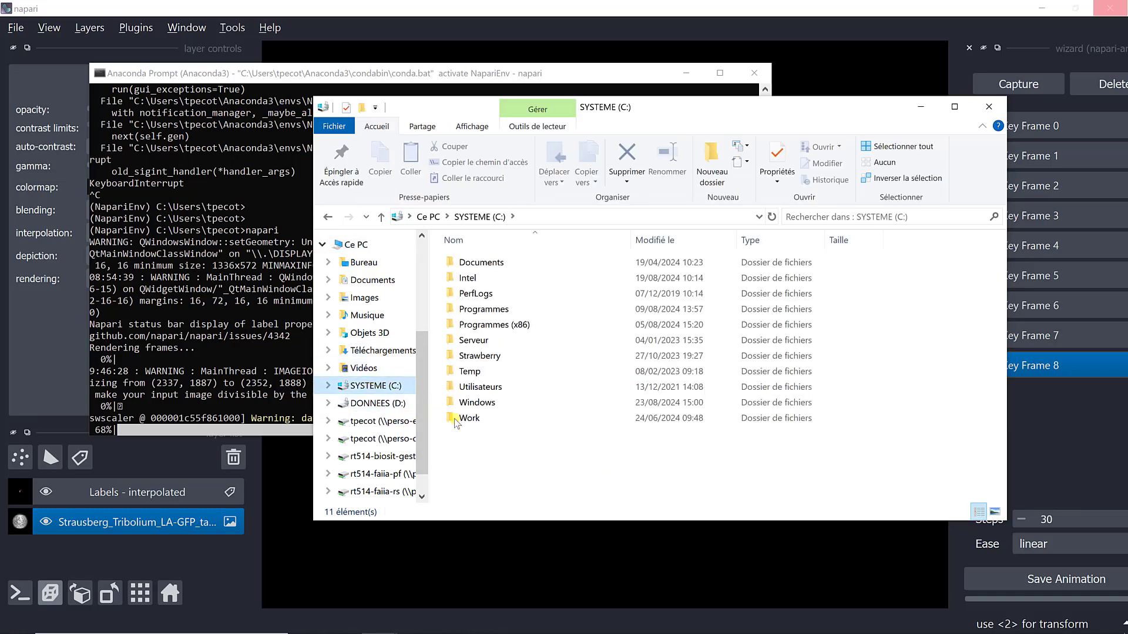
{"action": "double_click", "coordinate": [479, 386]}
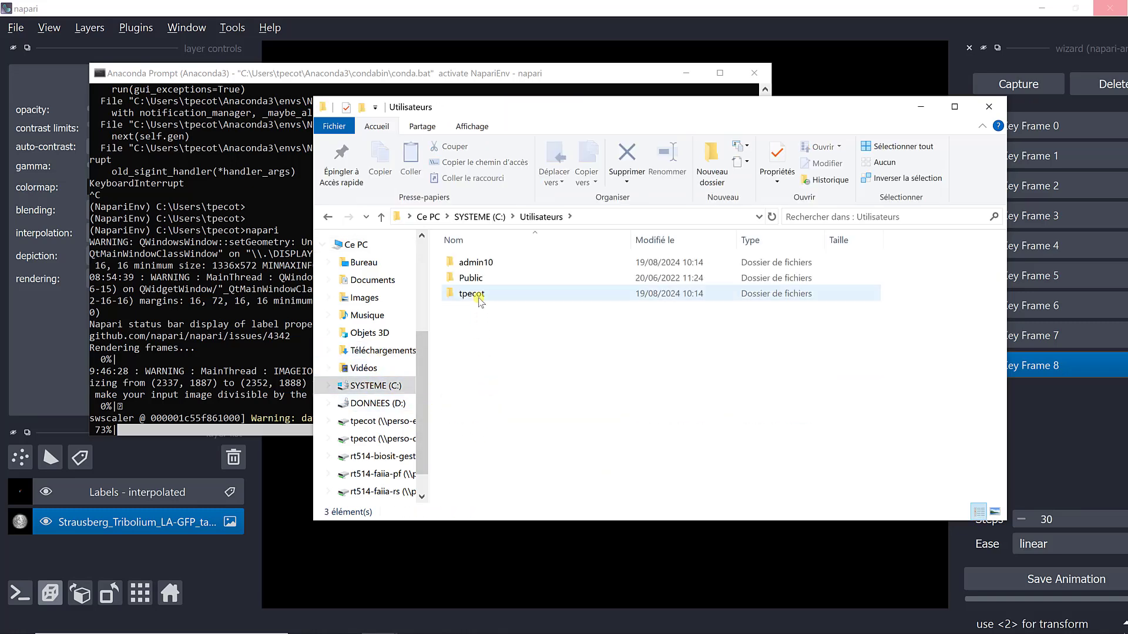
{"action": "double_click", "coordinate": [471, 293]}
{"action": "left_click", "coordinate": [678, 368]}
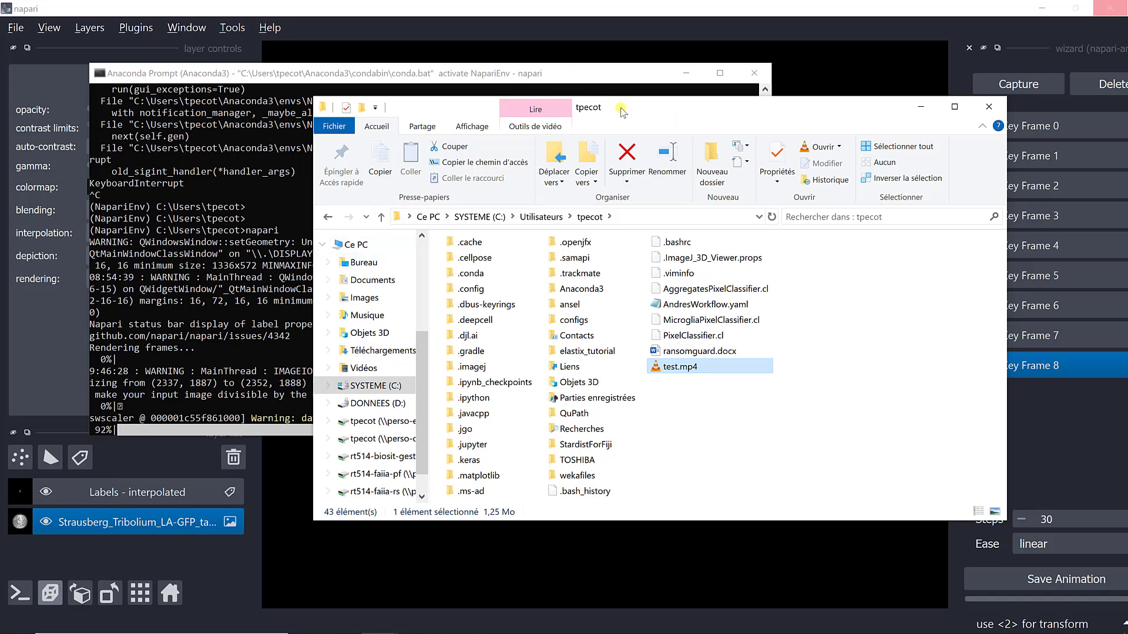
{"action": "left_click_drag", "start_coordinate": [625, 119], "coordinate": [738, 469]}
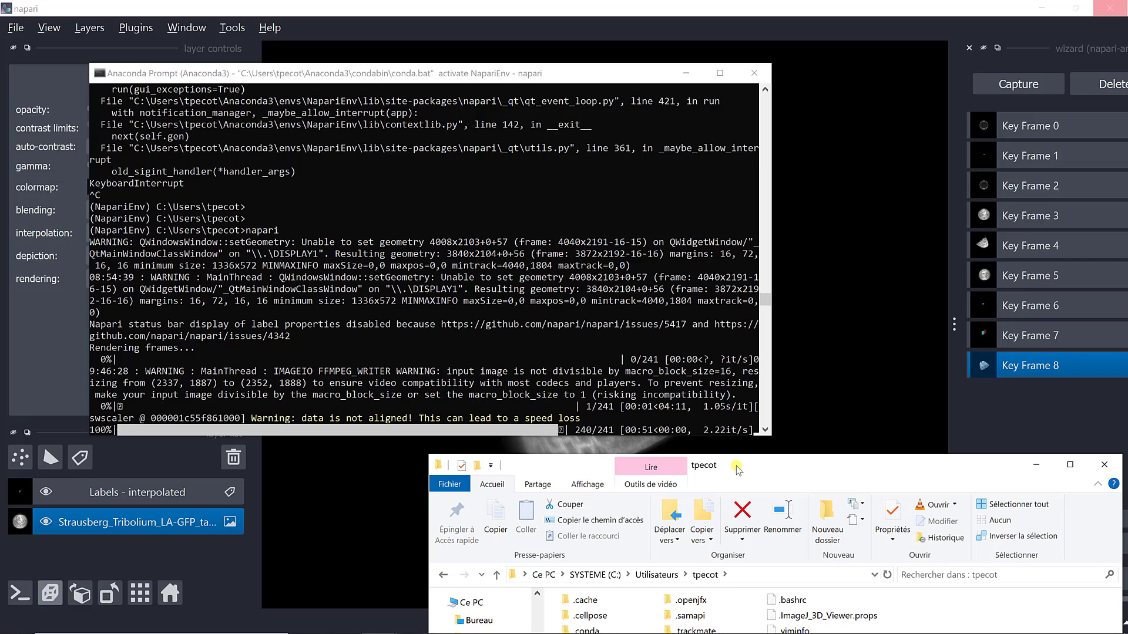
Play the exported test.mp4 in VLC and replay it to review the animation.
{"action": "left_click_drag", "start_coordinate": [738, 470], "coordinate": [466, 119]}
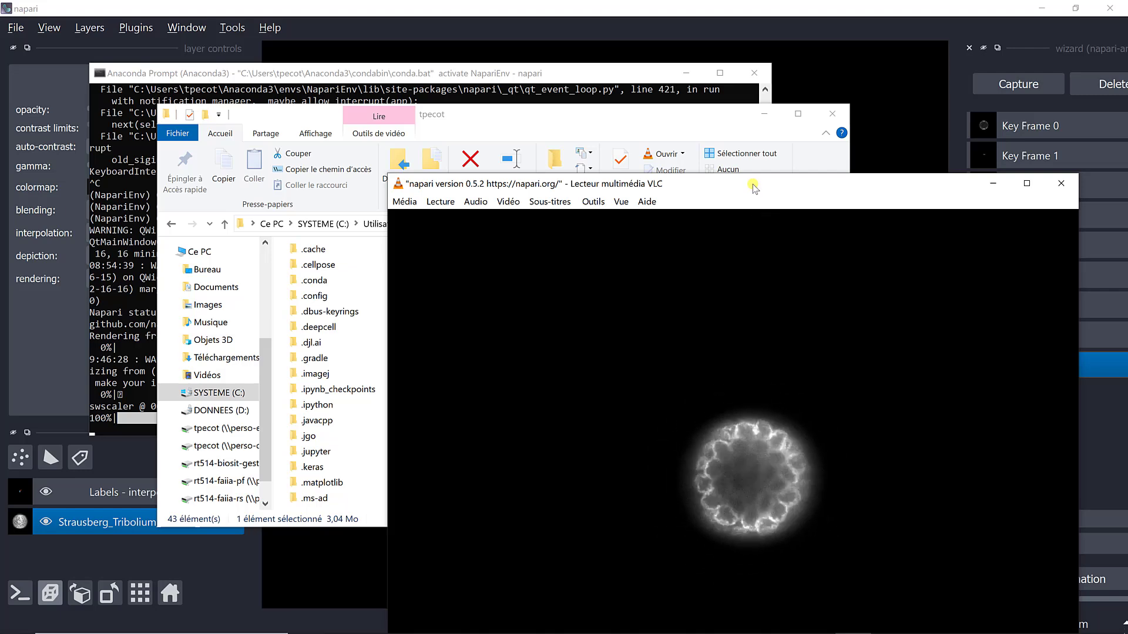
{"action": "left_click_drag", "start_coordinate": [750, 182], "coordinate": [597, 60]}
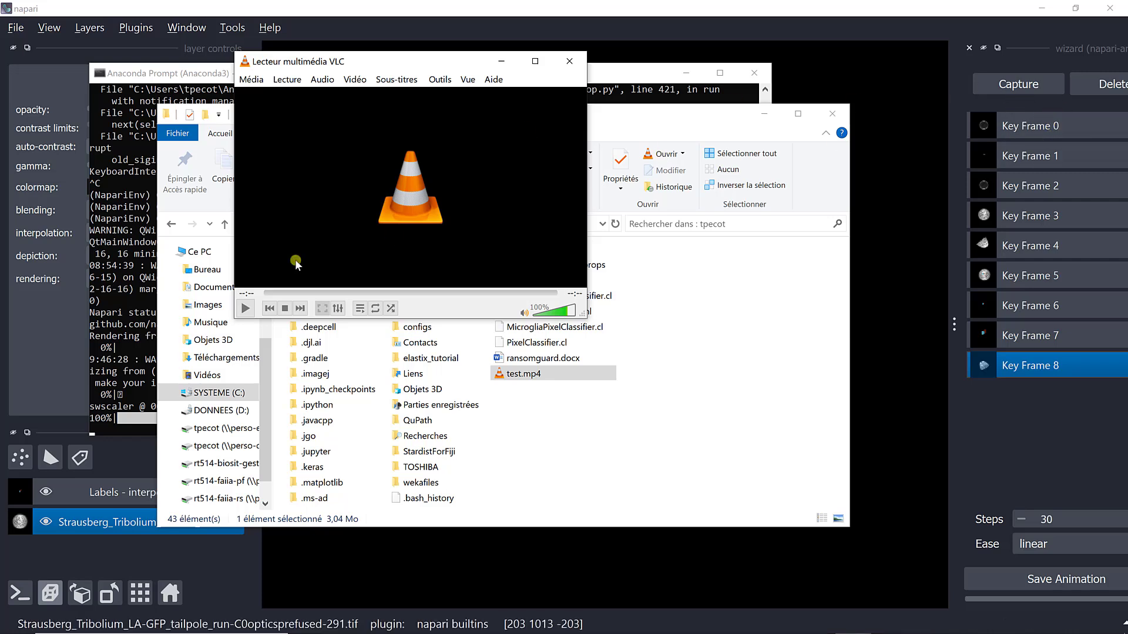
{"action": "left_click", "coordinate": [245, 308]}
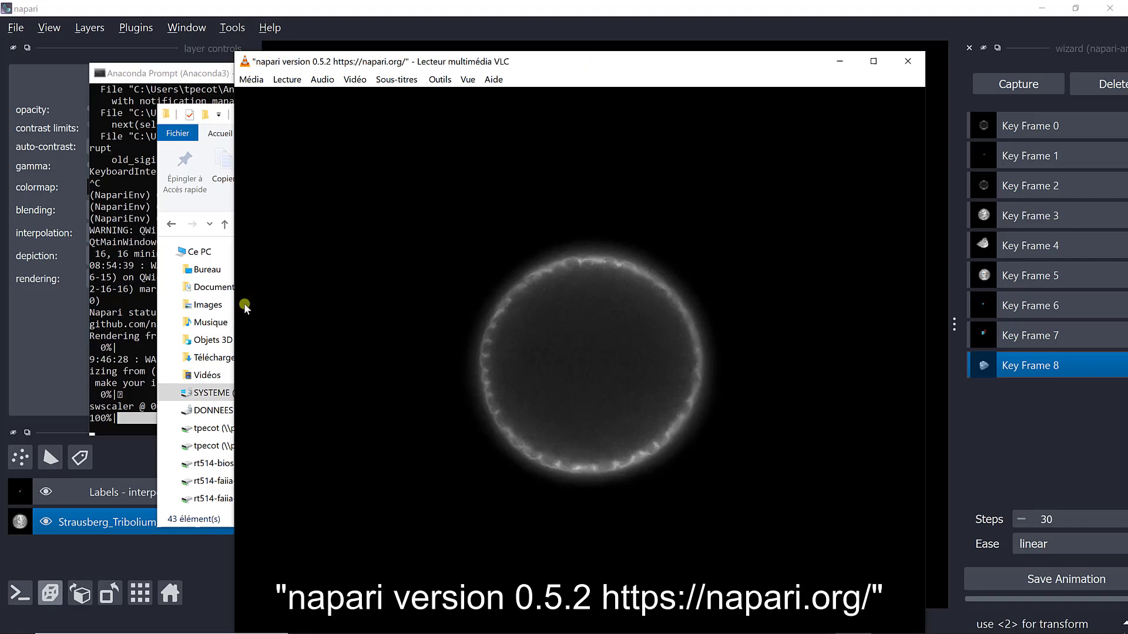